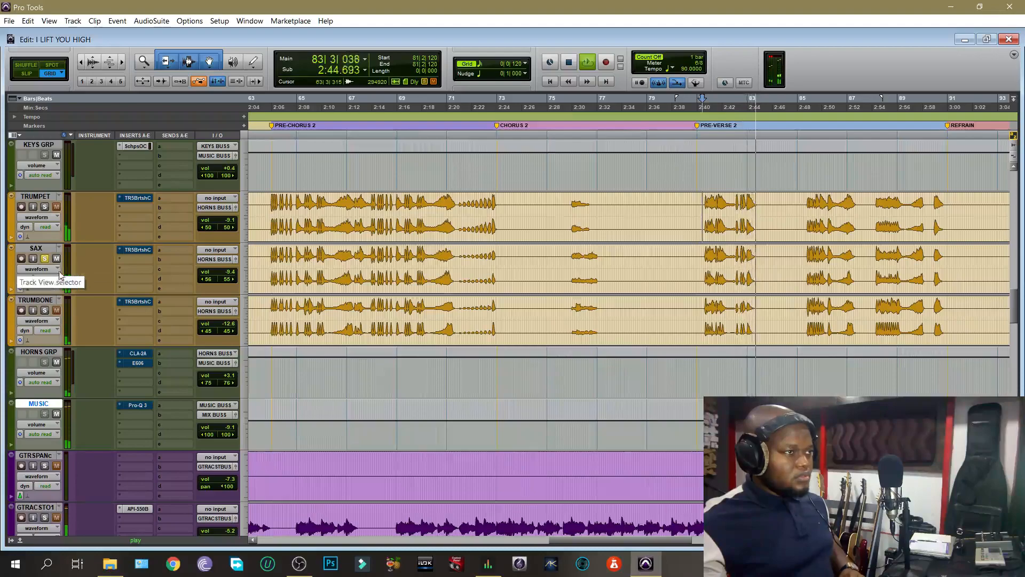
- Clear the SAX solo, then audition the TRUMBONE track alone from bar 81 and clear its solo
click(45, 258)
key(space)
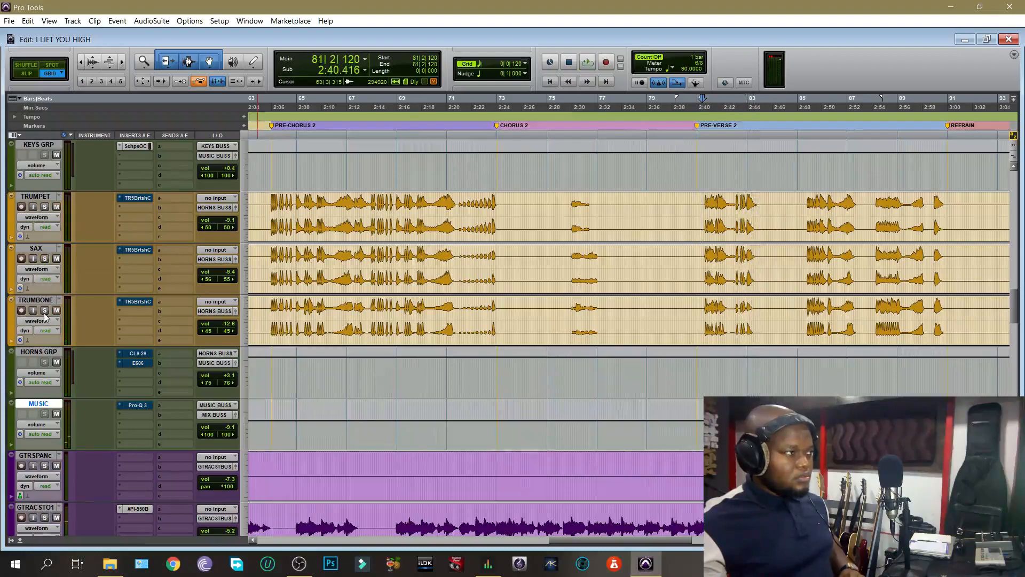
click(45, 311)
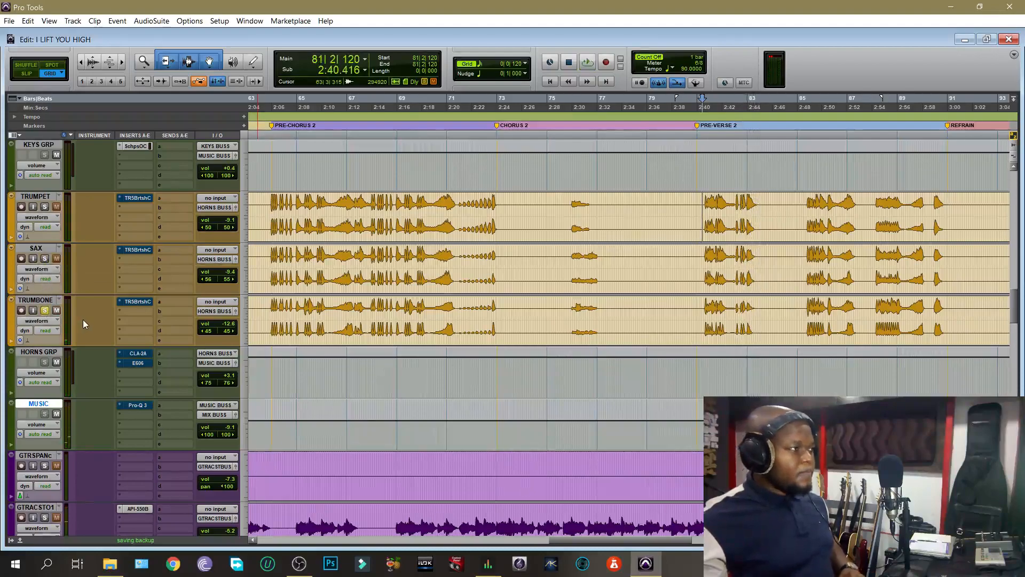
key(space)
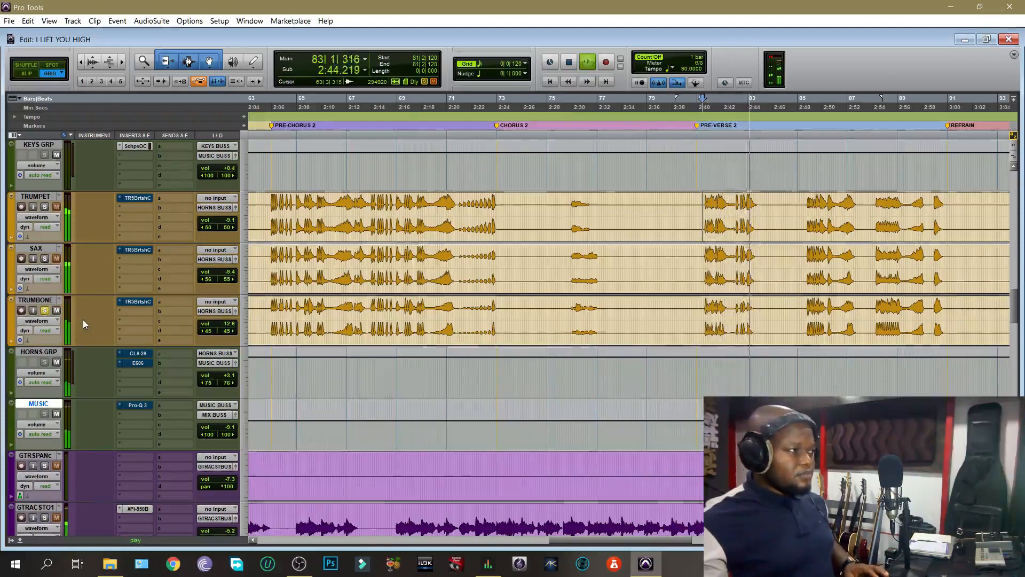
key(space)
click(45, 311)
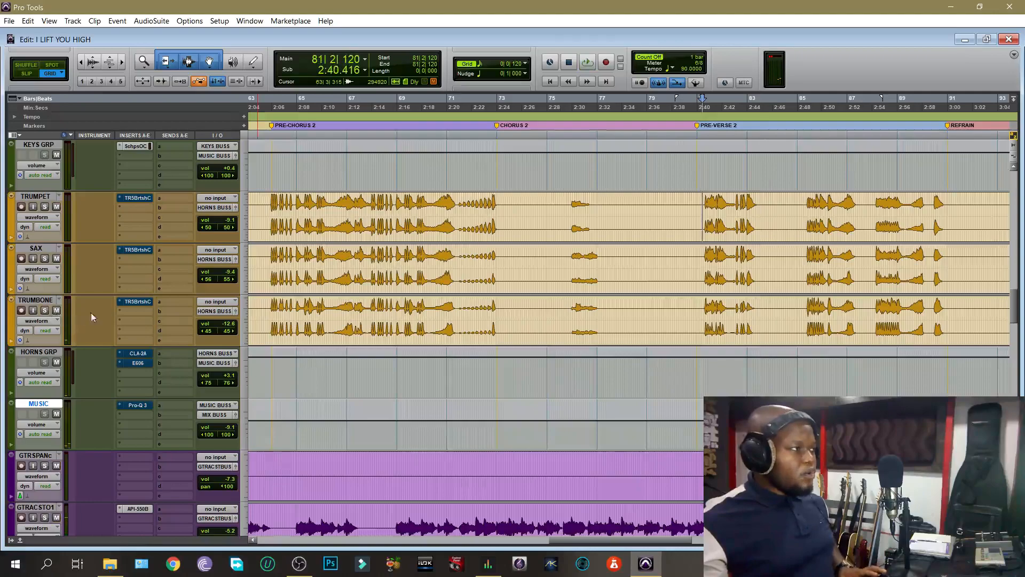
- Solo the TRUMPET, SAX and TRUMBONE tracks and take the Pro-Q 3 on the MUSIC track out of bypass
click(45, 206)
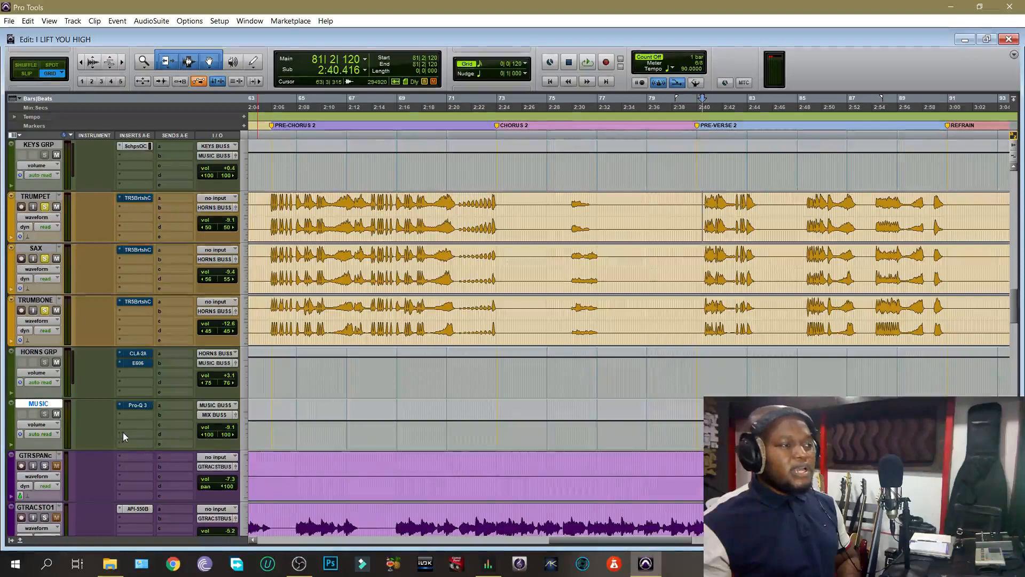
ctrl+click(133, 407)
click(133, 407)
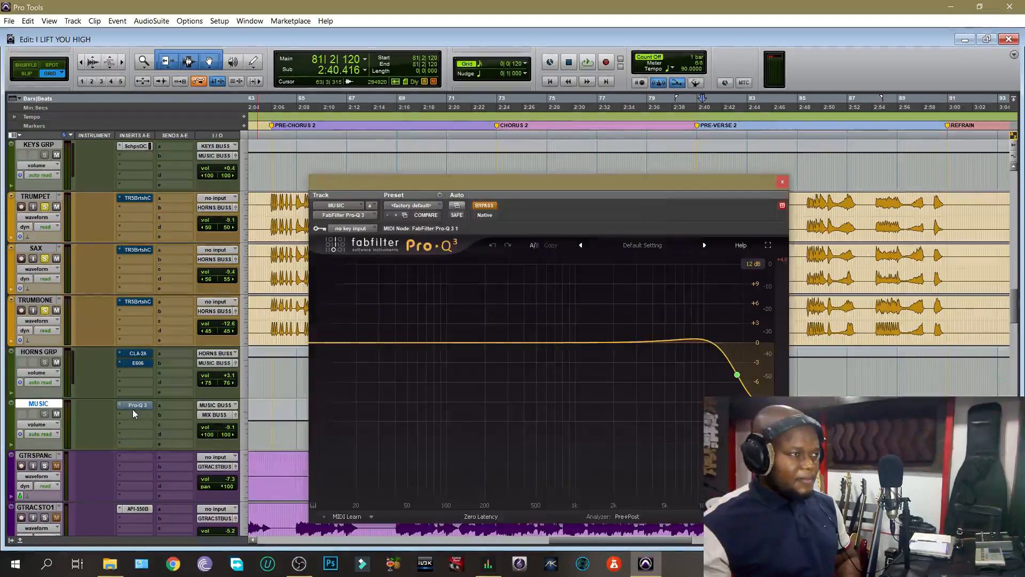
drag(509, 190, 499, 128)
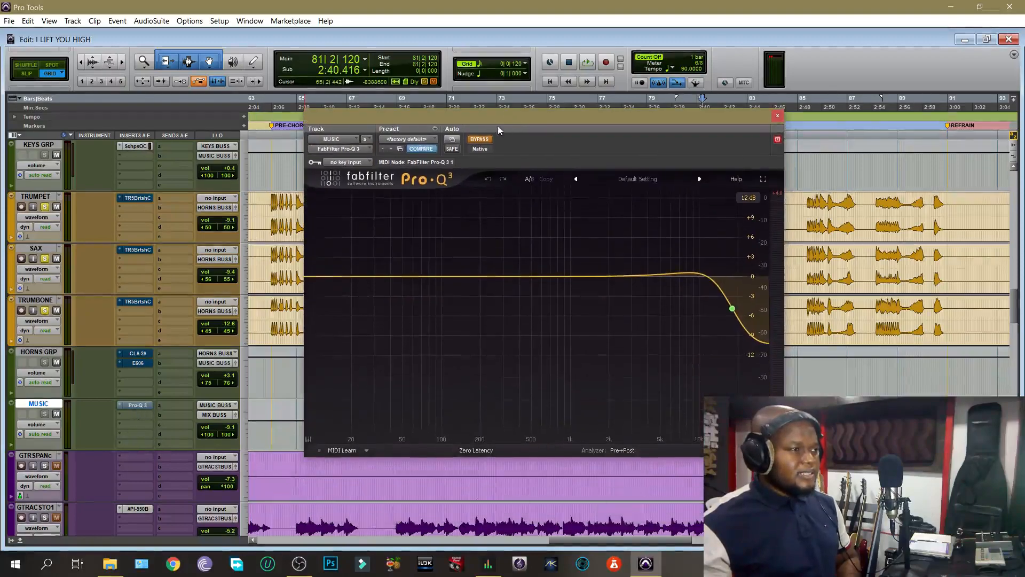
click(479, 140)
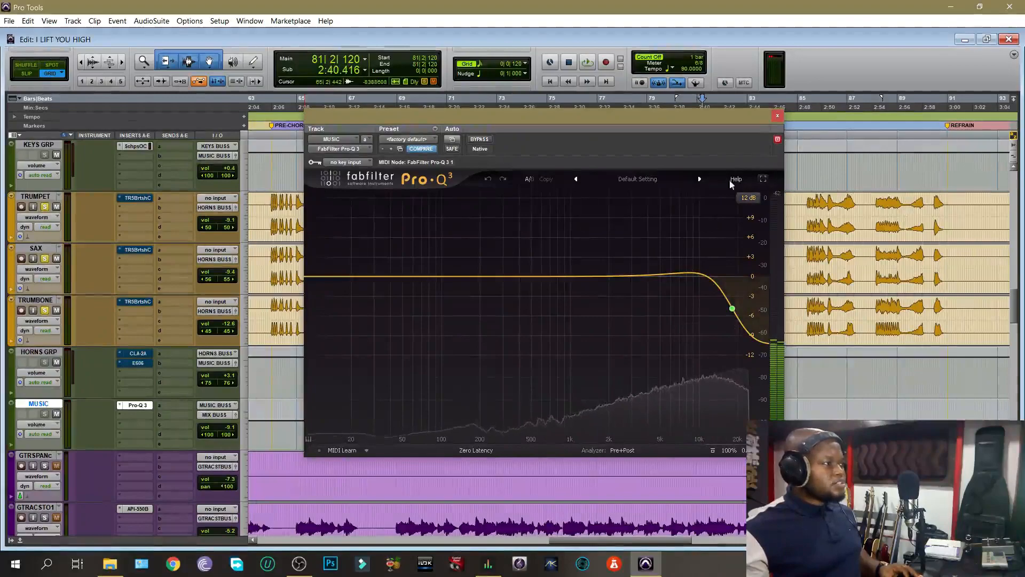
click(778, 115)
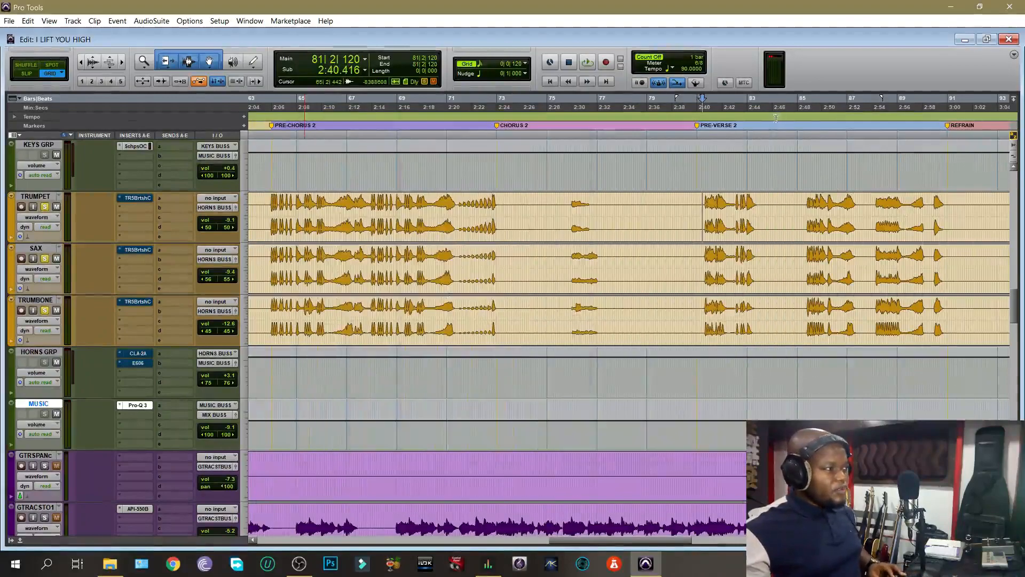
- Review the FilterBank E606 and CLA-2A inserts on the HORNS GRP track and take both out of bypass
click(91, 383)
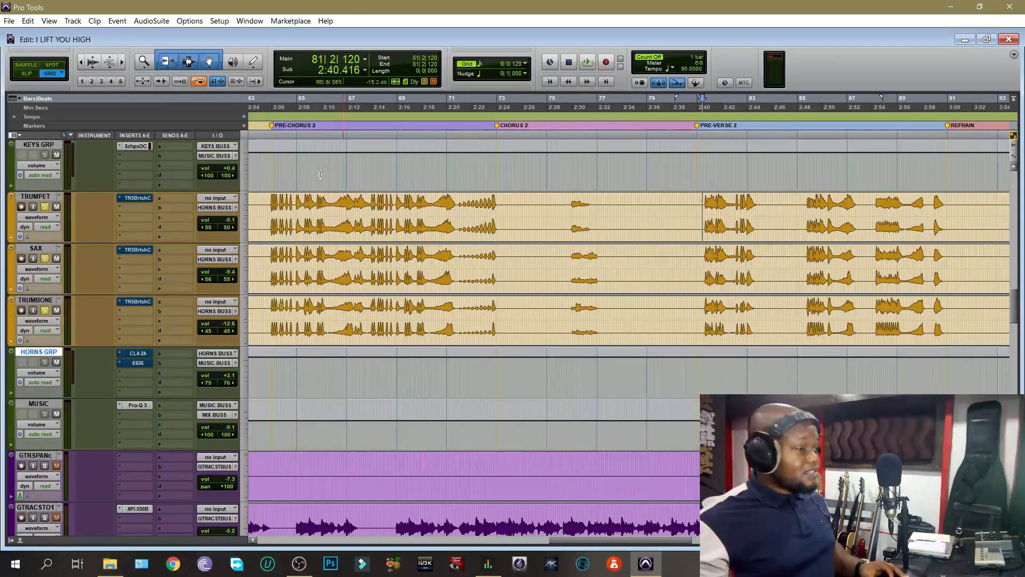
click(143, 362)
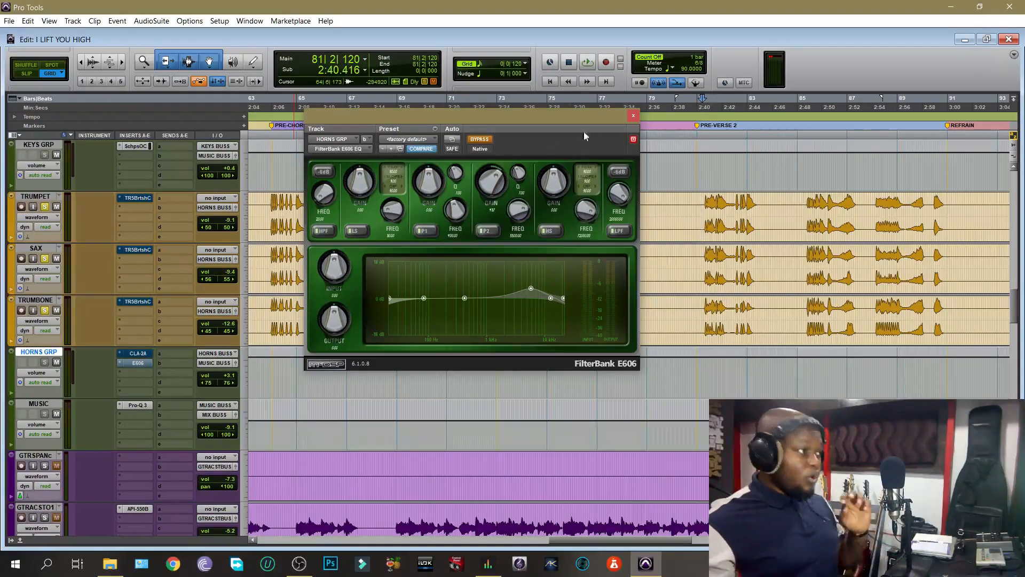
click(634, 117)
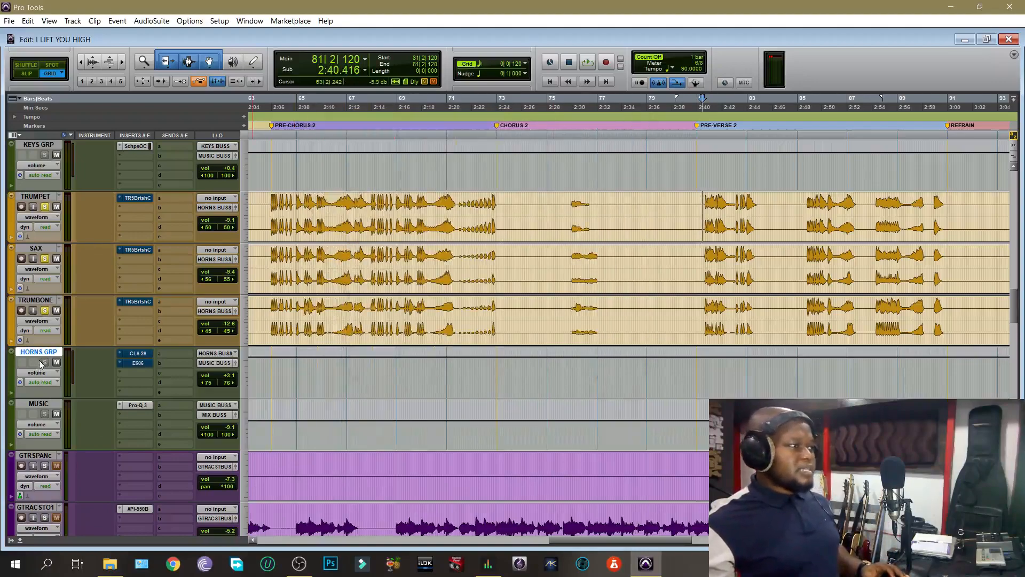
click(138, 354)
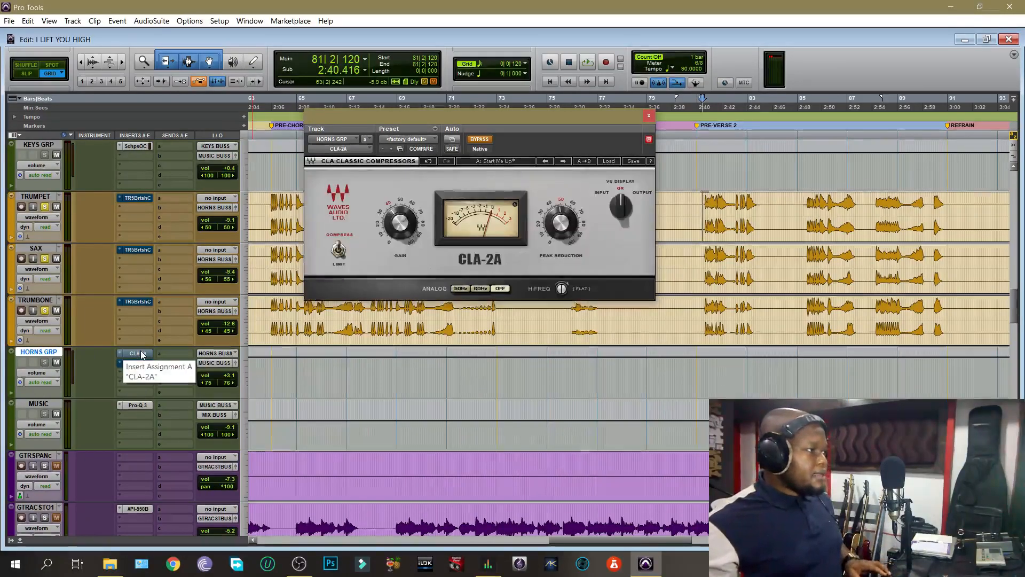
click(133, 365)
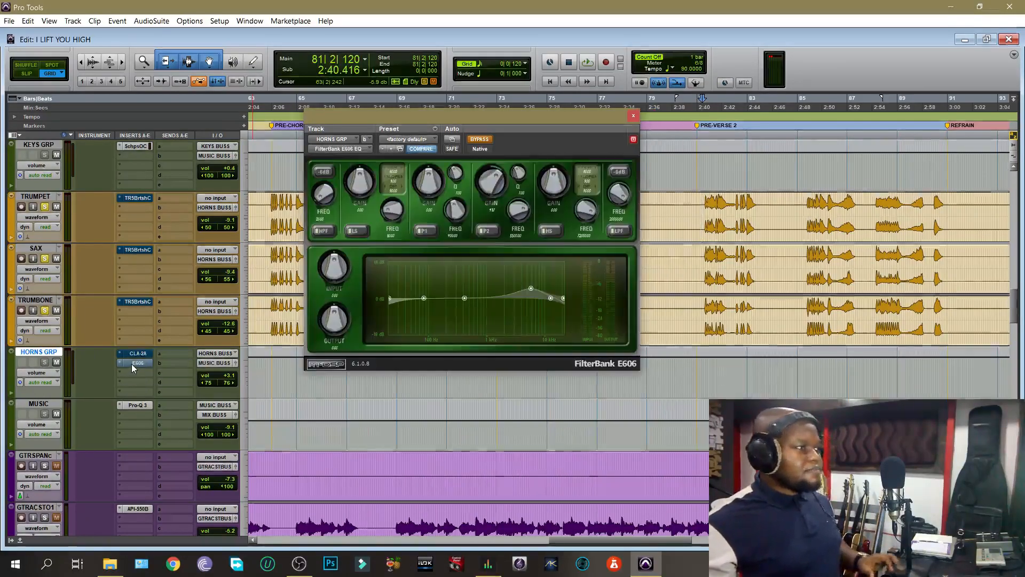
click(133, 365)
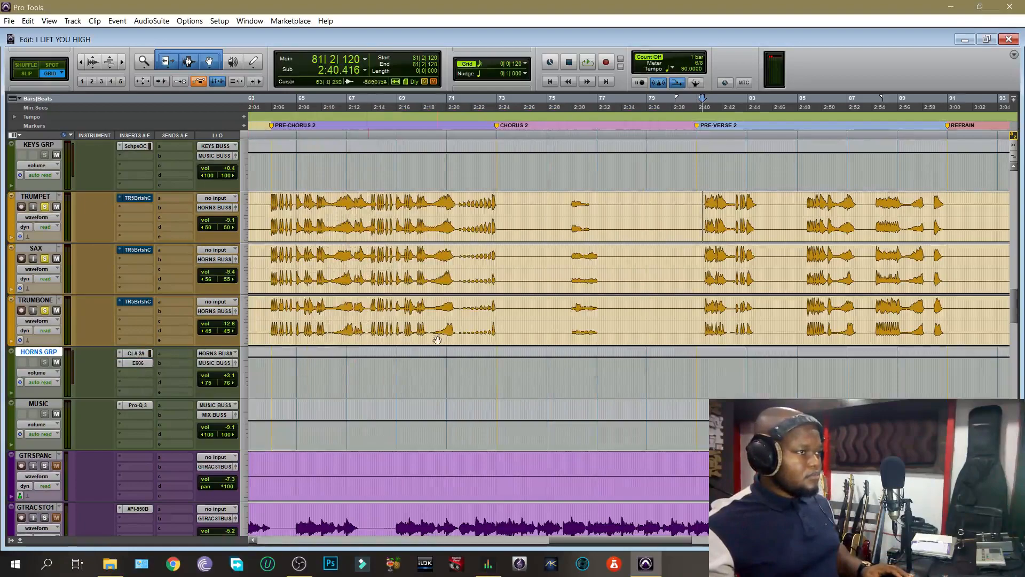
- Play the soloed horns from bar 81 with the HORNS GRP inserts active and bypassed to compare the sound
key(space)
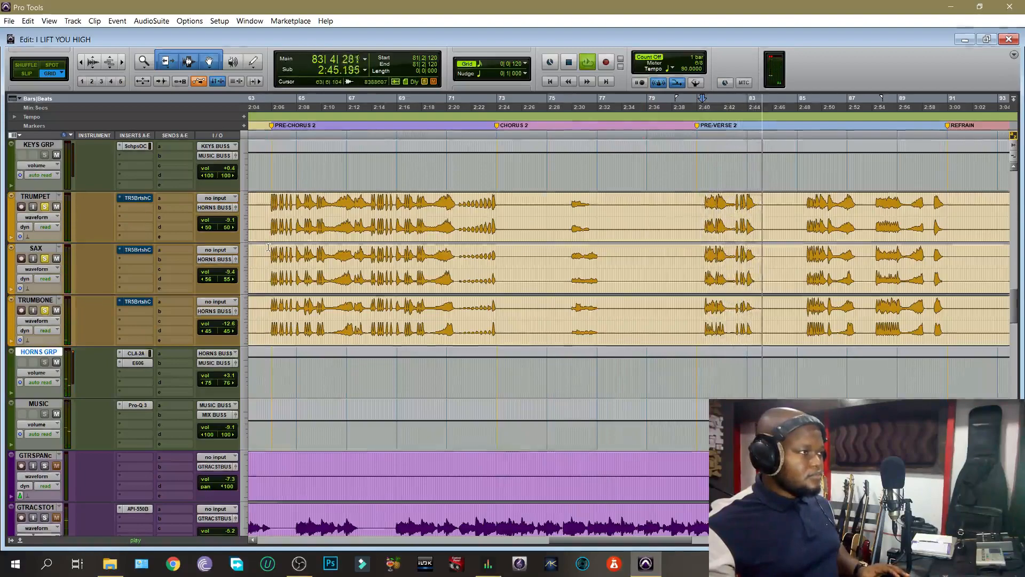
key(space)
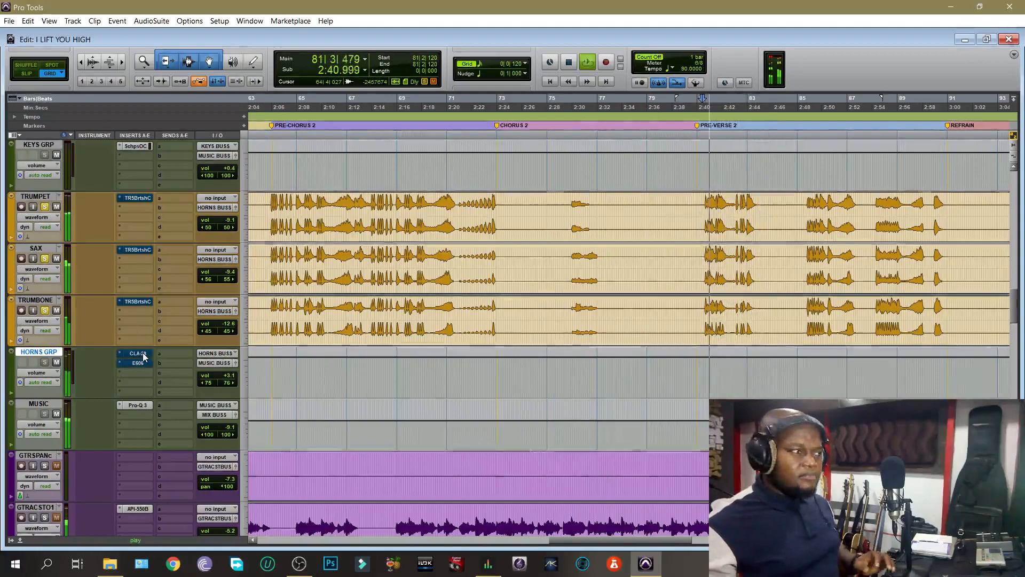
key(space)
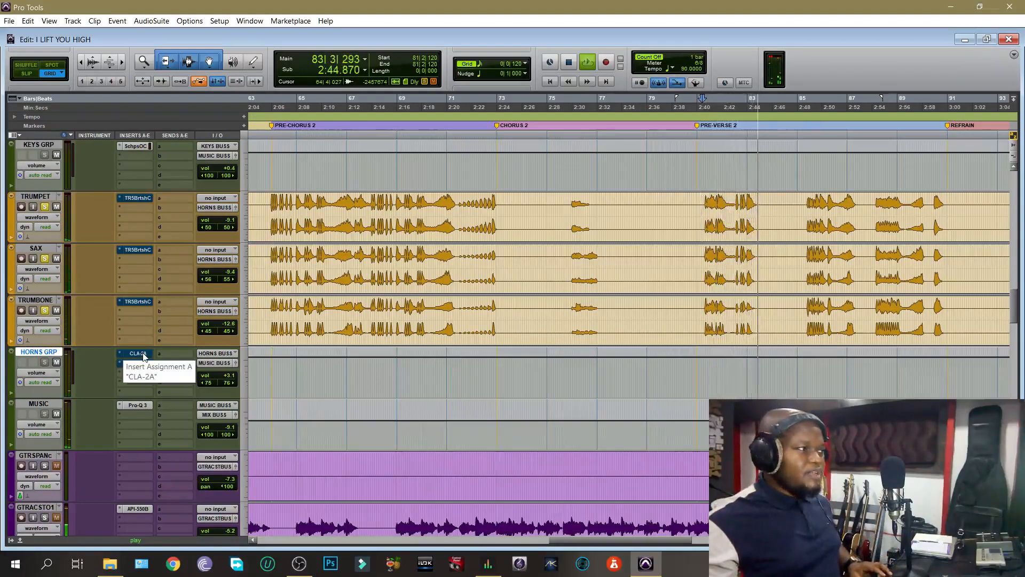
key(space)
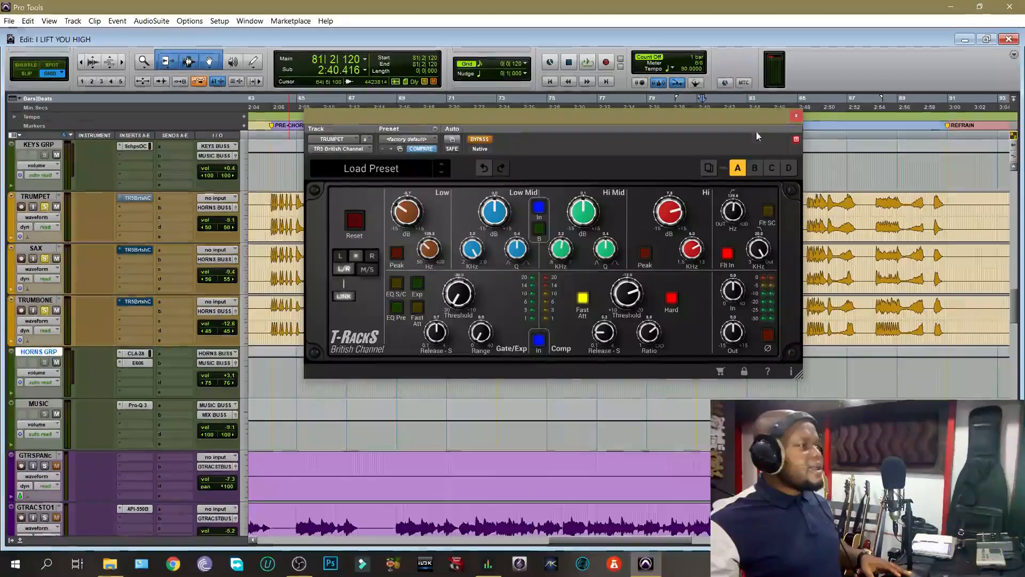
- Examine the TRS British Channel EQ and compressor settings on the TRUMPET, SAX and TRUMBONE tracks
click(796, 115)
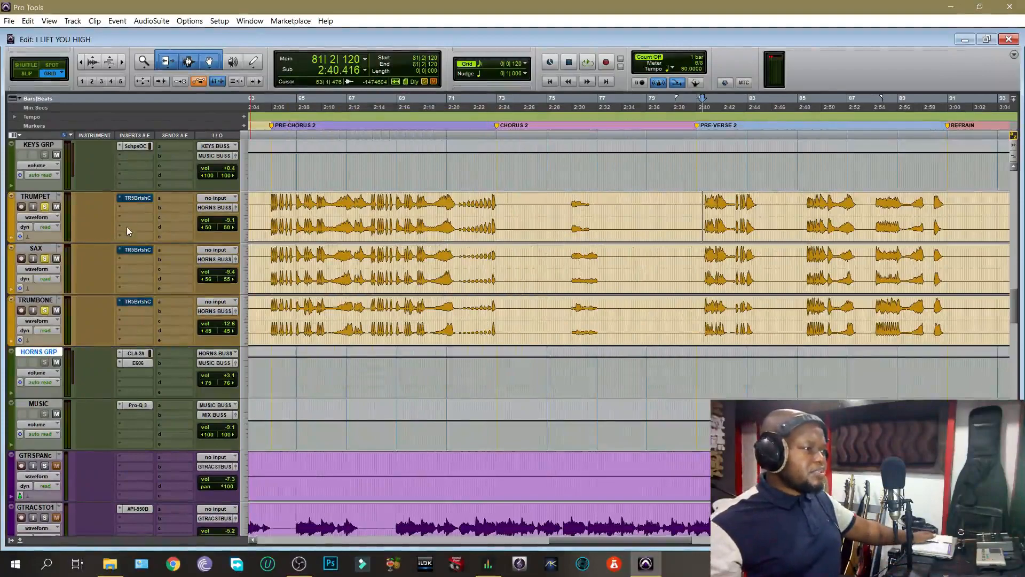
click(137, 198)
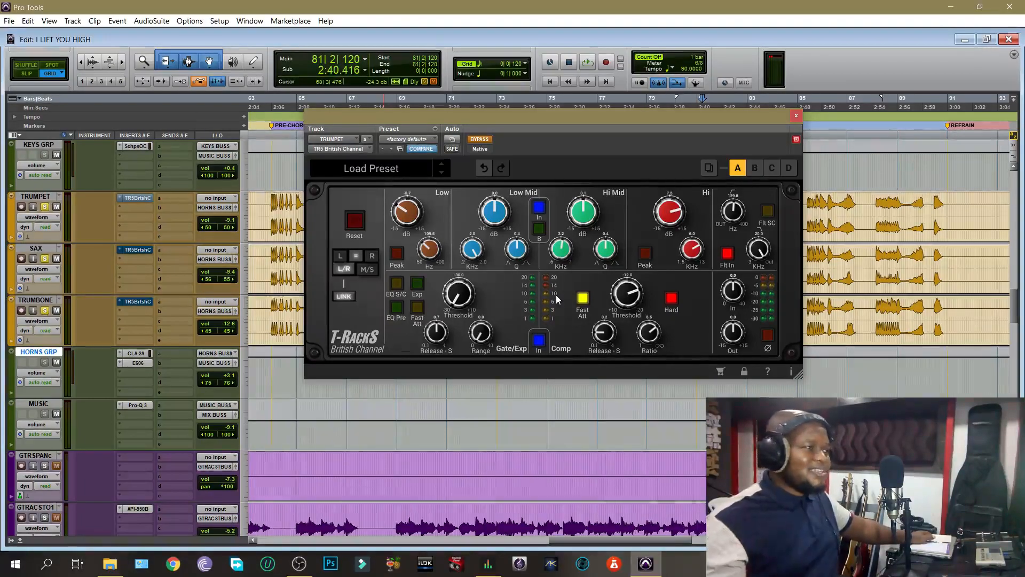
click(797, 117)
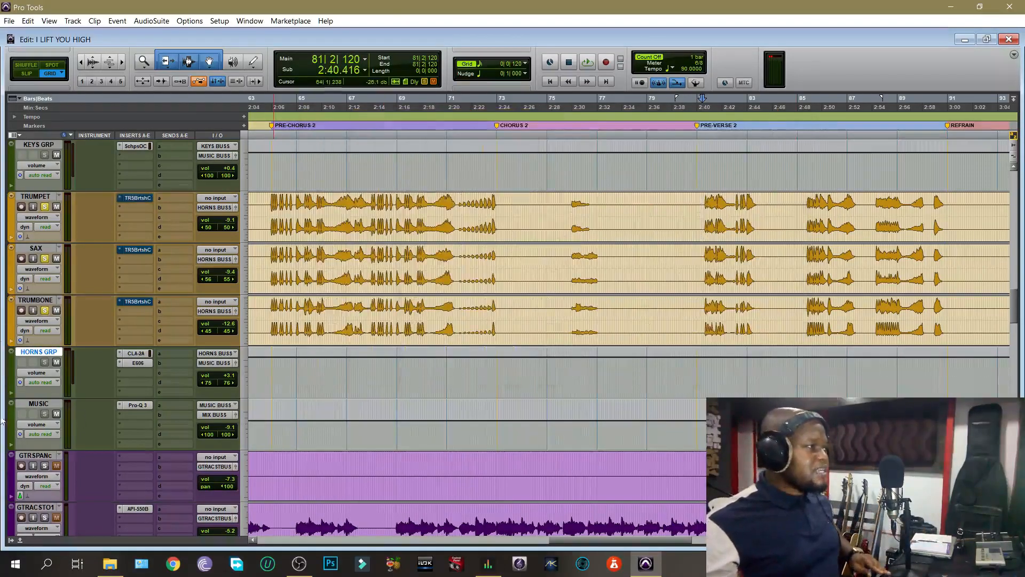
click(136, 250)
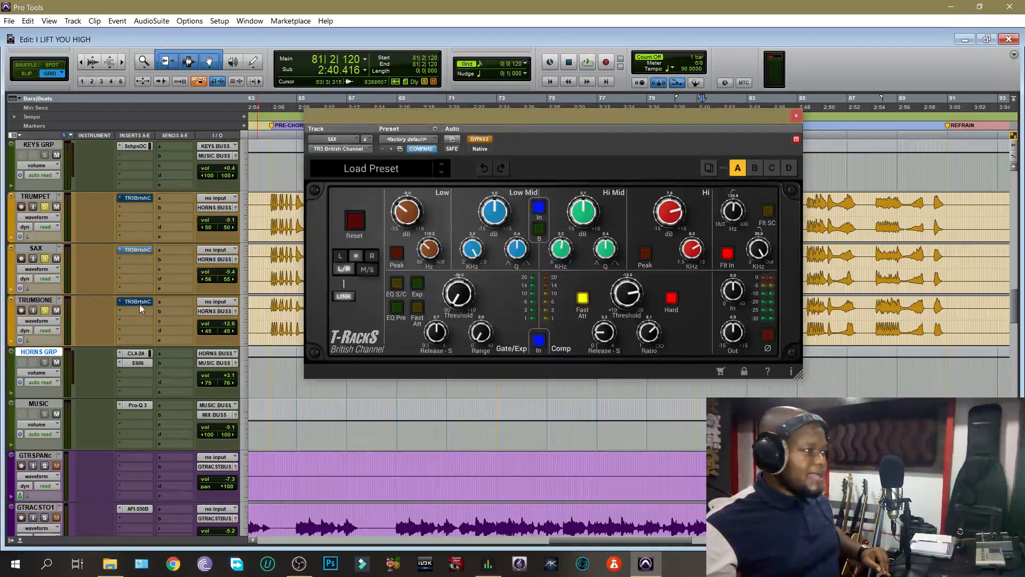
click(139, 300)
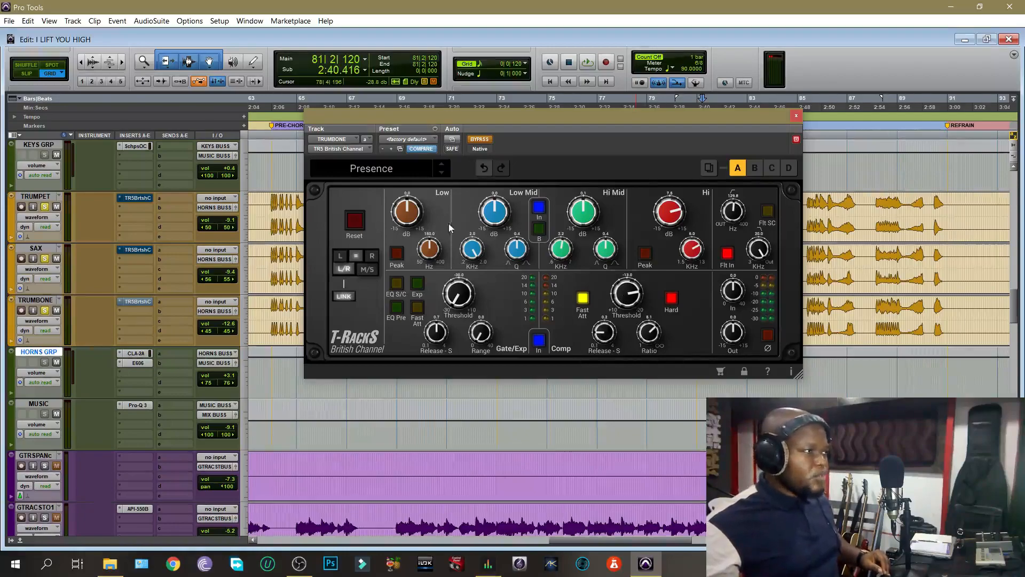
drag(428, 246, 412, 227)
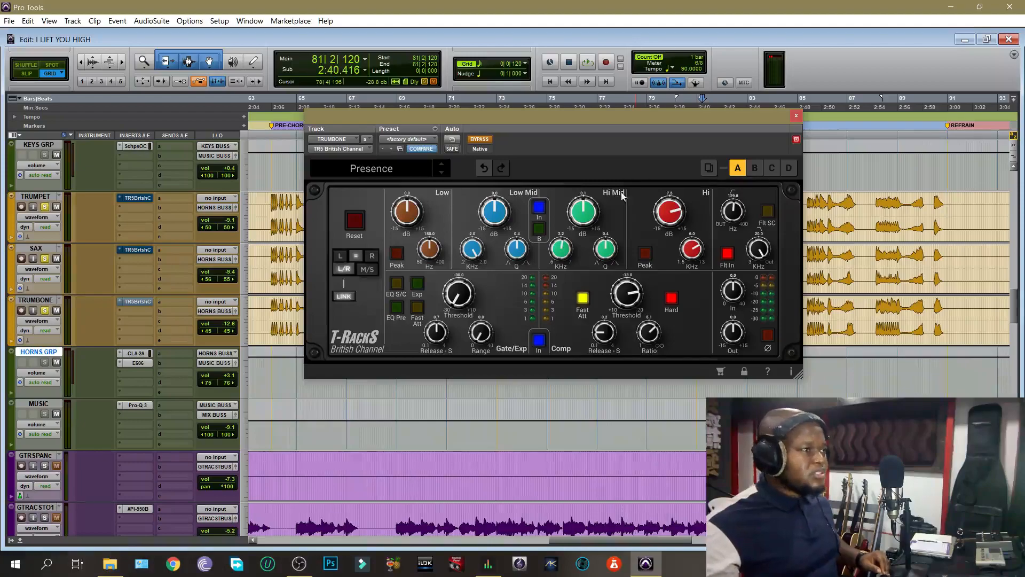
- Take the TRS British Channel inserts on the three horn tracks out of bypass and play the horns from bar 81
click(795, 116)
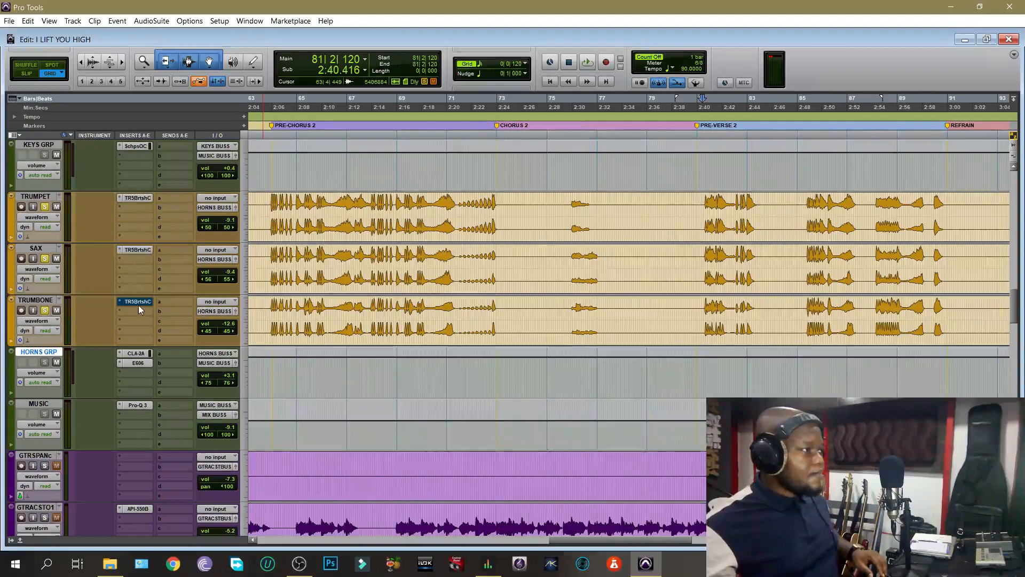
key(space)
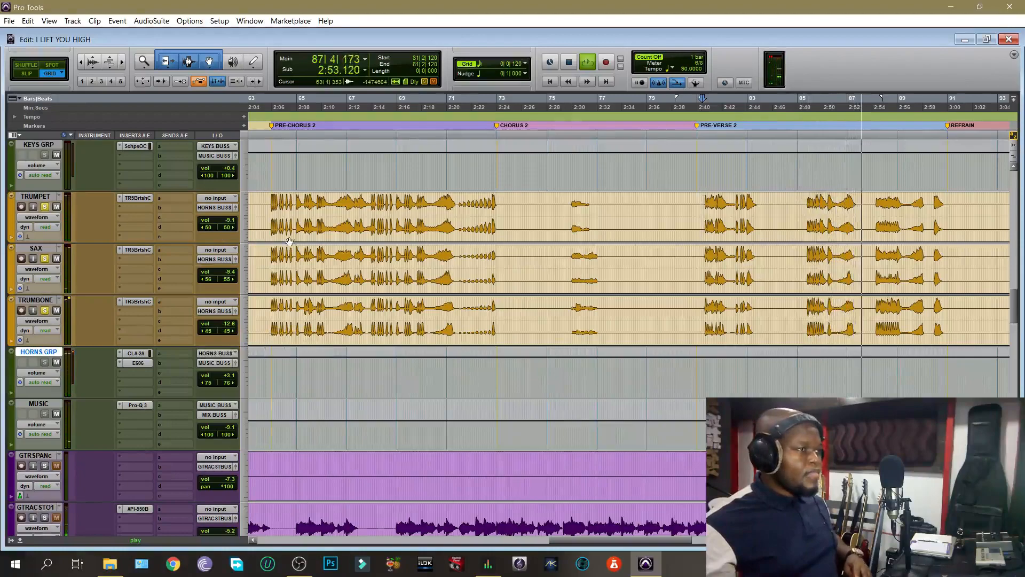
key(space)
- Select the trumpet passage from 85|2|360 to 87|4|000 and select the TRUMPET, SAX and TRUMBONE tracks together
drag(804, 203, 860, 207)
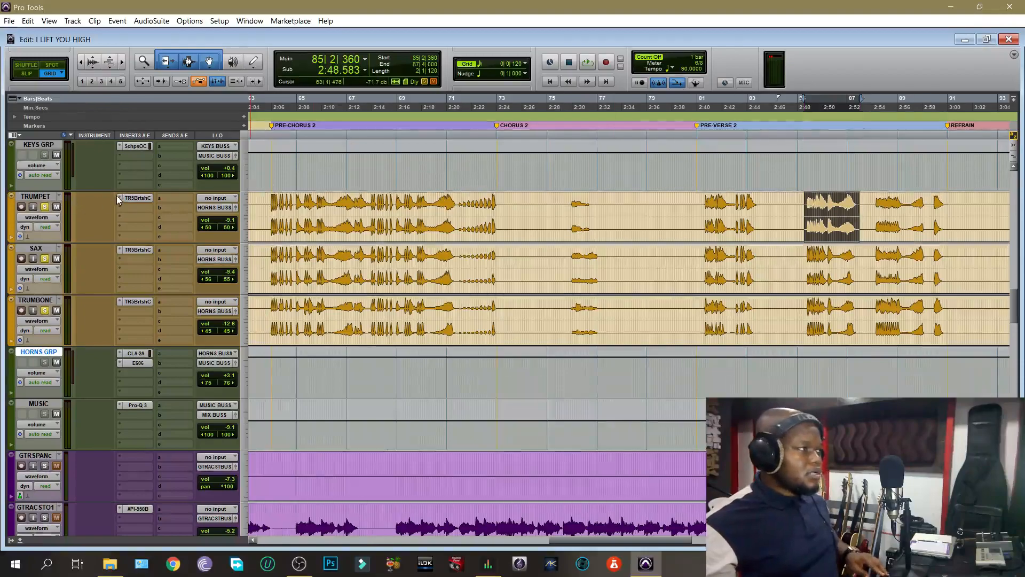
click(34, 195)
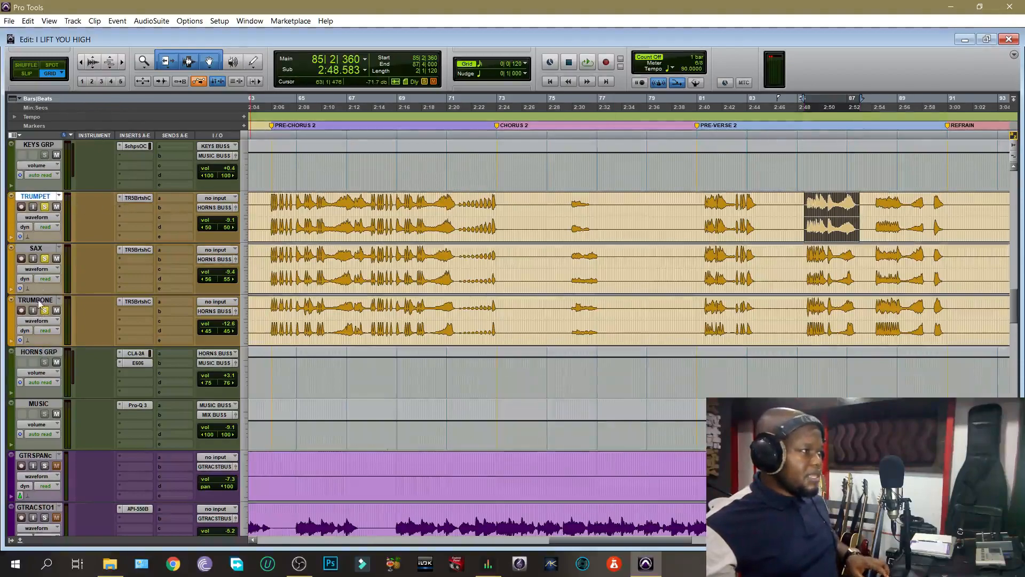
shift+click(39, 300)
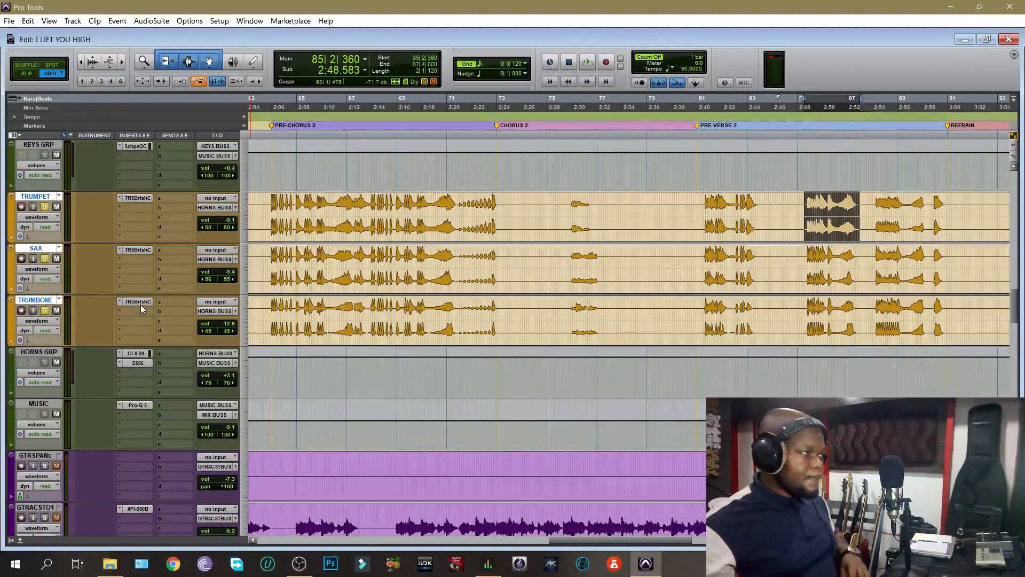
- Play the selected passage while toggling the TRS British Channel bypass on all three selected horn tracks
key(space)
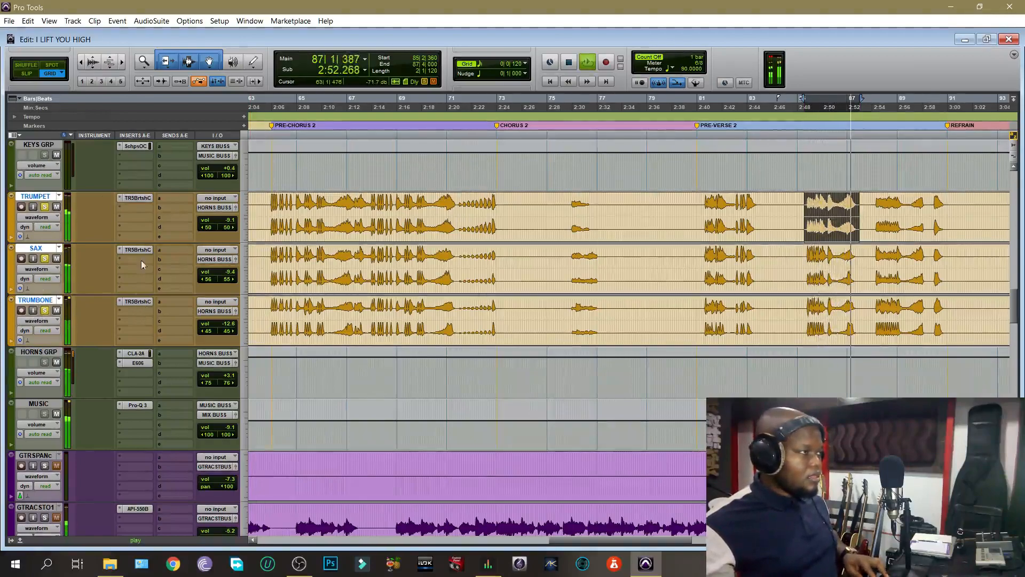
click(133, 198)
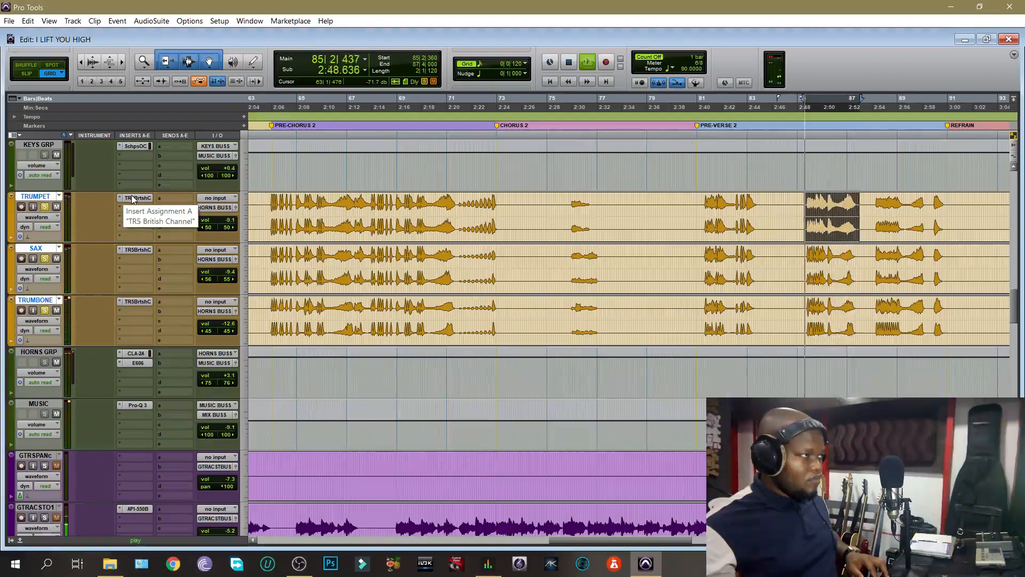
ctrl+alt+shift+click(132, 198)
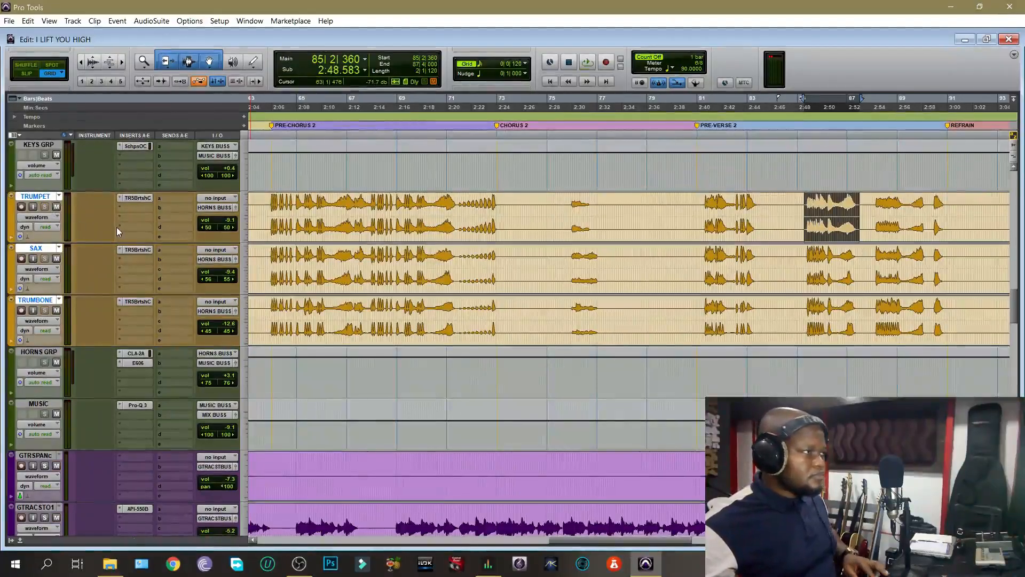
- Clear the solos on the three horn tracks and play the selected passage within the full mix
key(space)
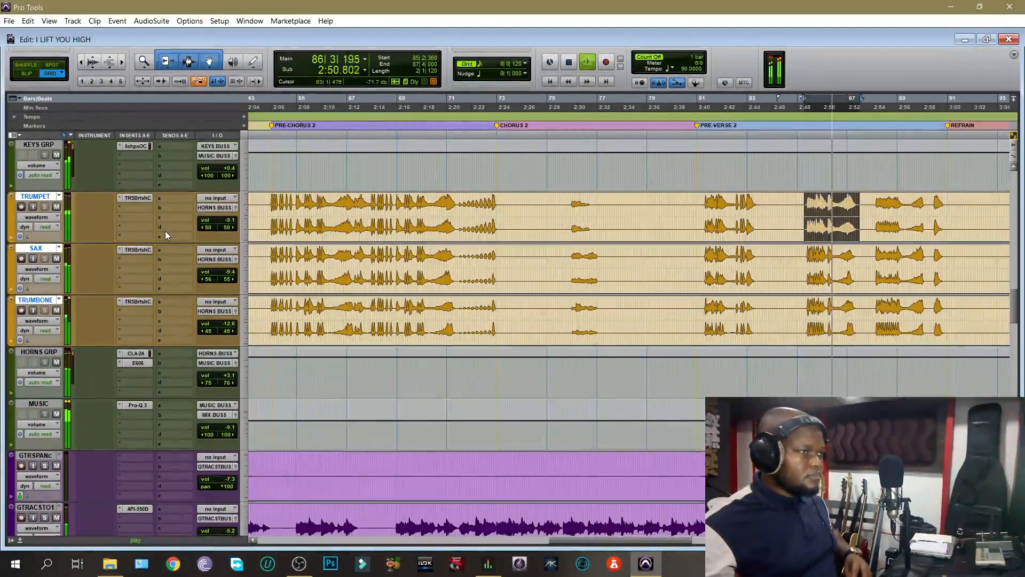
key(space)
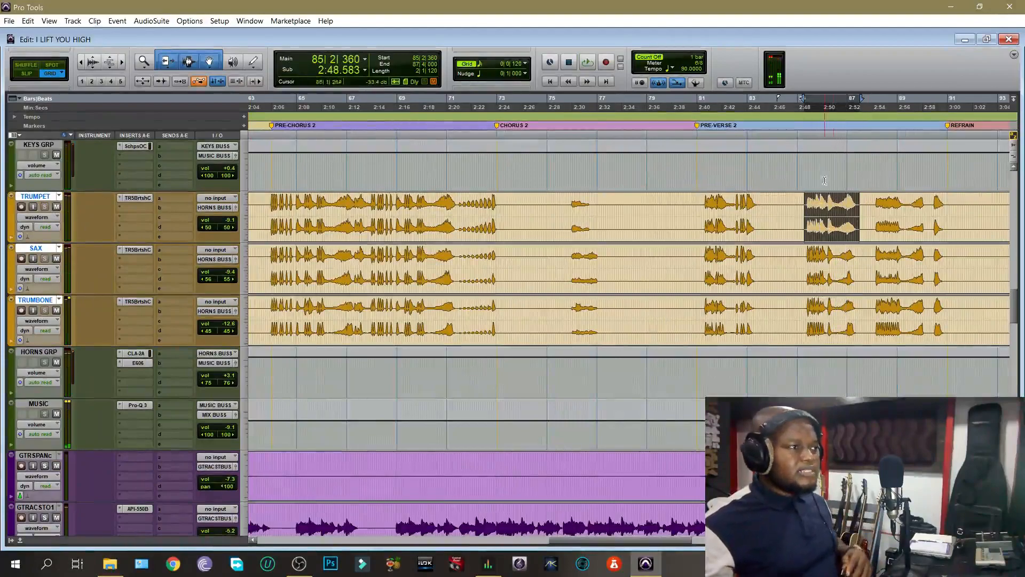
- Play the full mix from 80|6|120, just before PRE-VERSE 2, and check the British Channel insert on the TRUMPET track
click(694, 201)
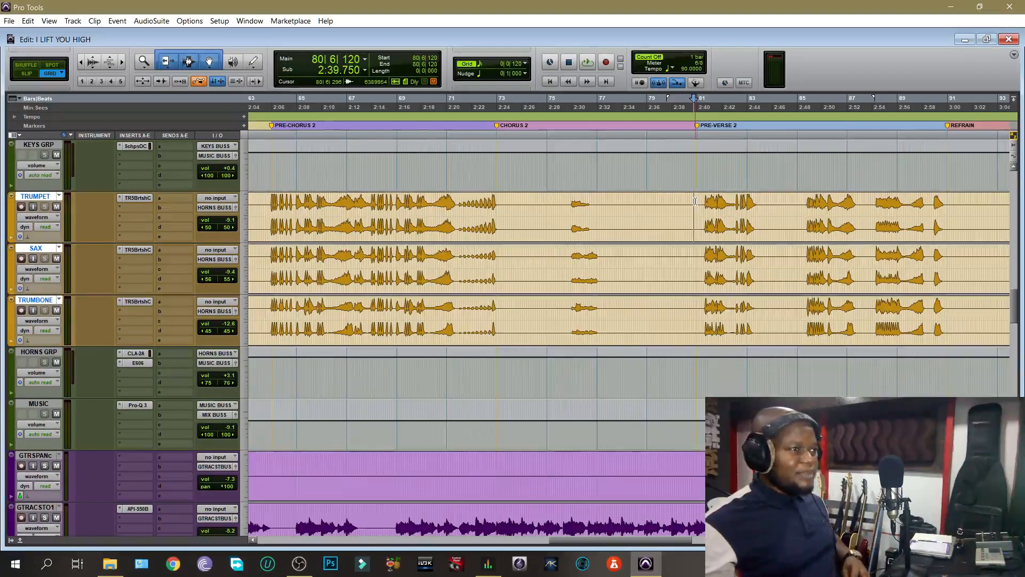
key(space)
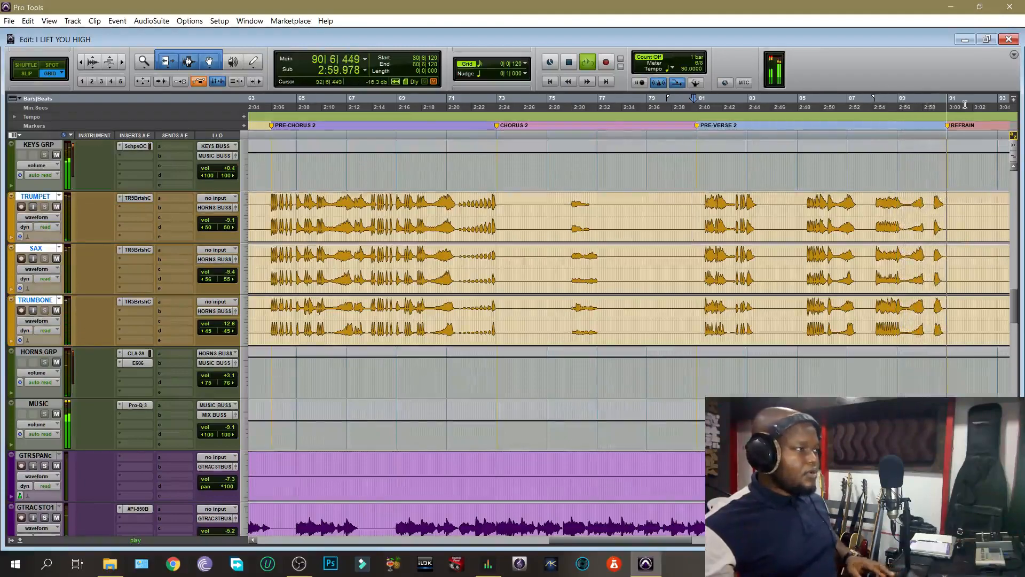
key(space)
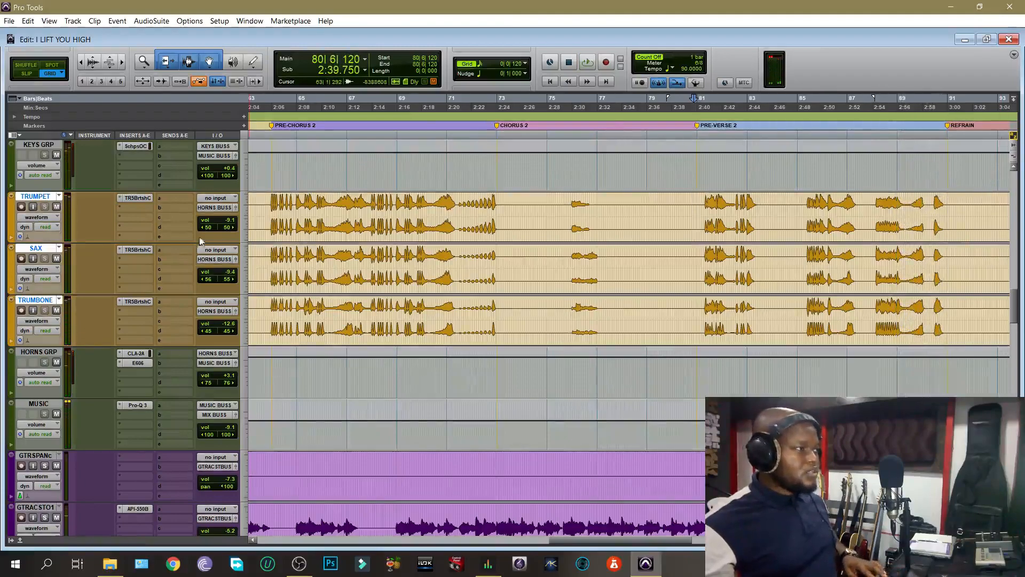
click(138, 198)
key(space)
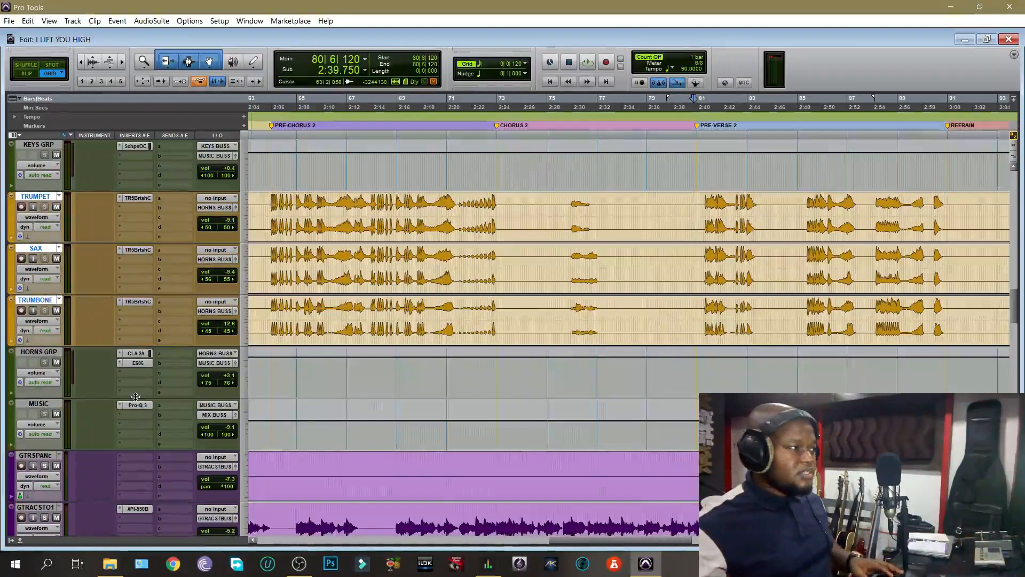
- Inspect the FabFilter Pro-Q 3 curve on the MUSIC bus and the FilterBank E606 EQ on HORNS GRP
click(140, 408)
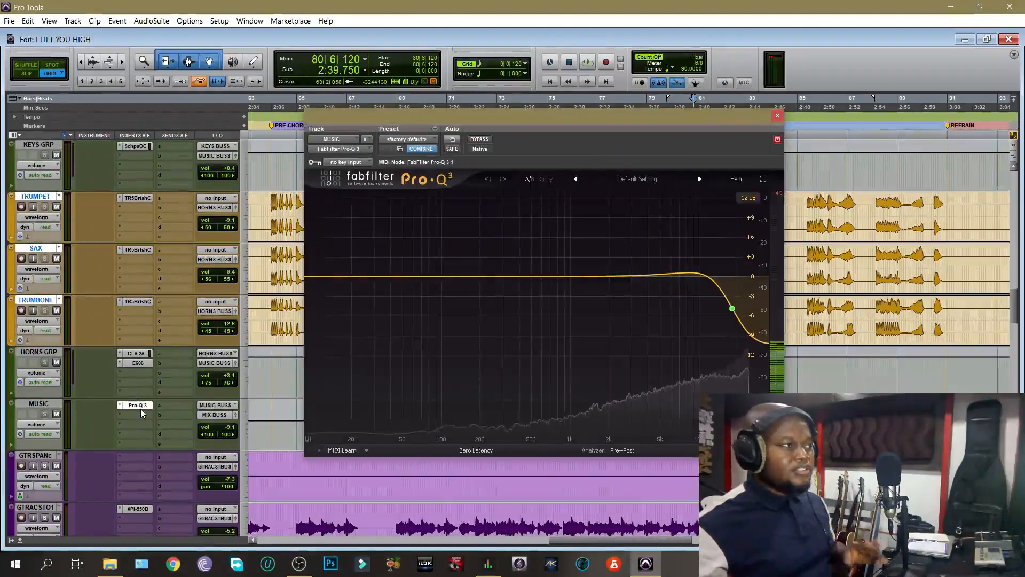
click(141, 406)
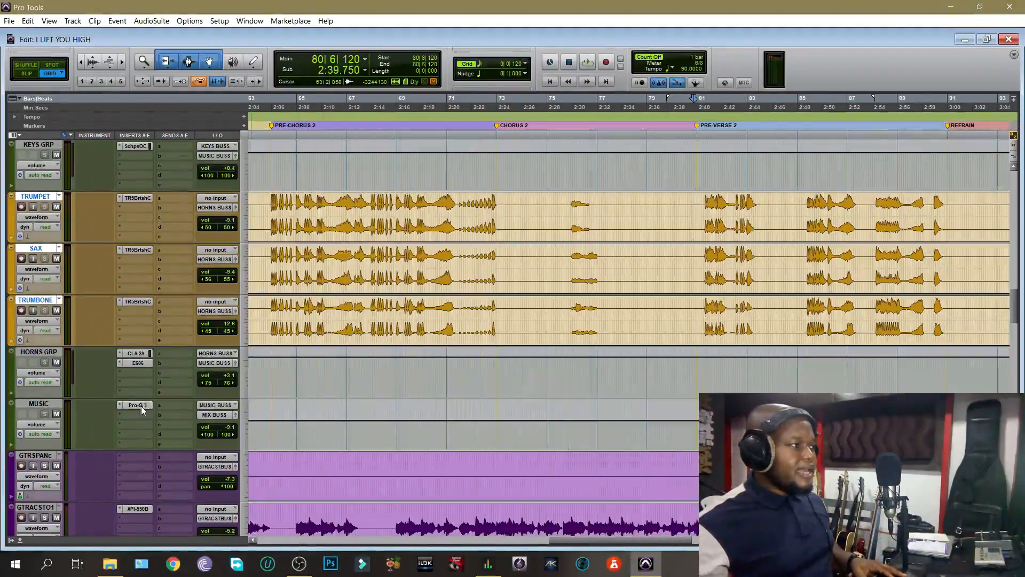
click(134, 363)
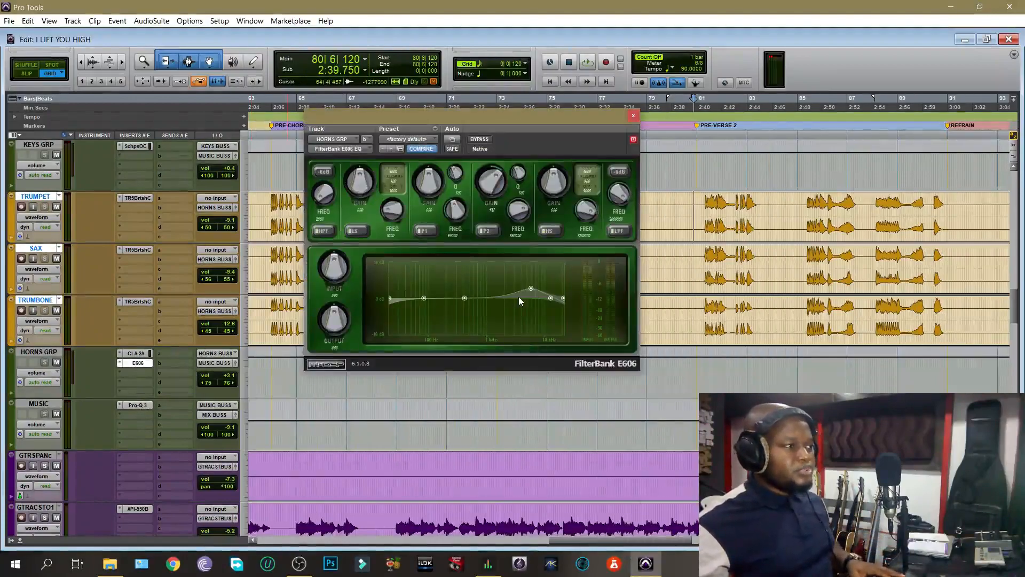
click(633, 116)
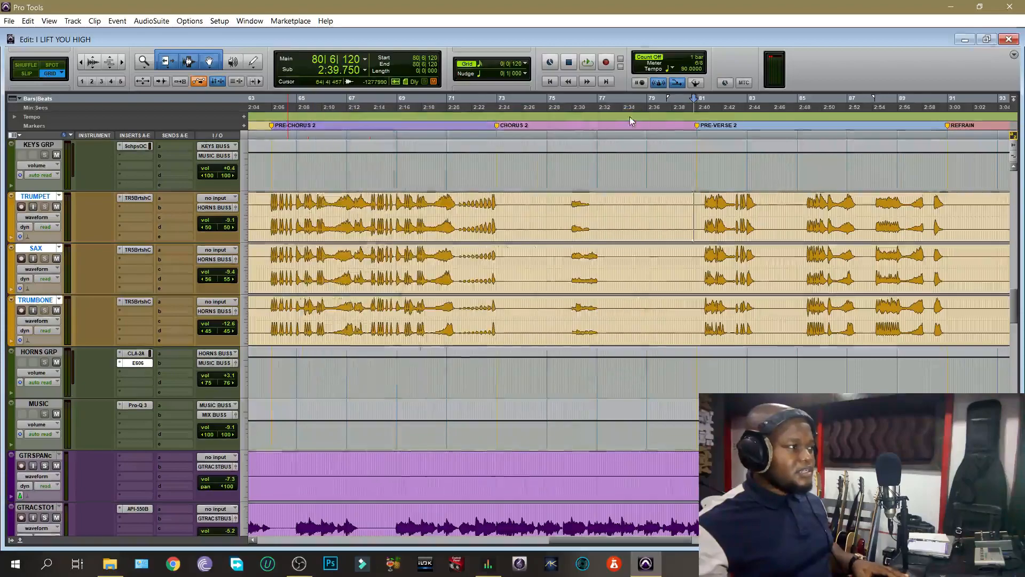
- Watch the gain reduction of the CLA-2A compressor on HORNS GRP while playing the mix from 80|6|120
click(136, 353)
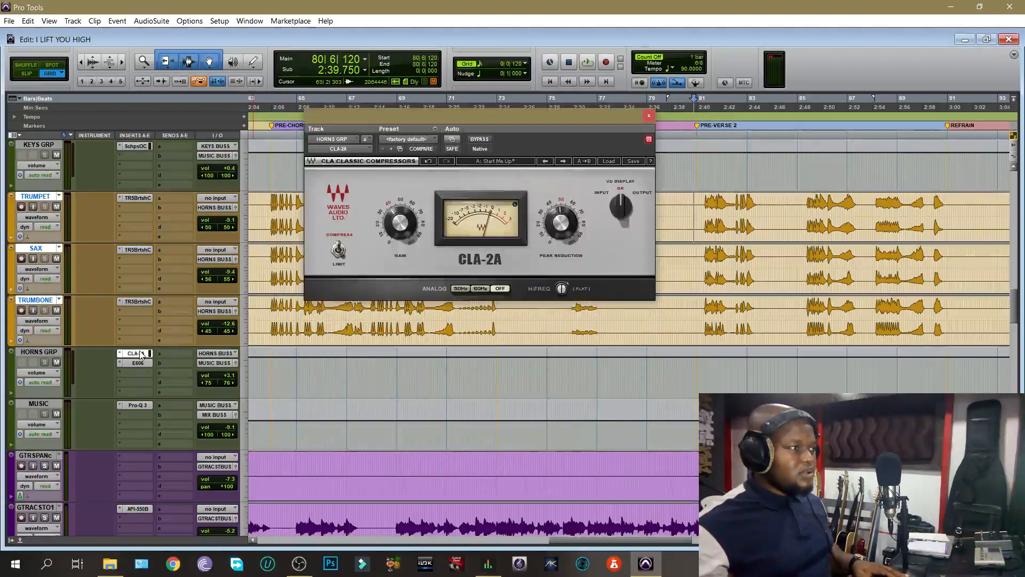
key(space)
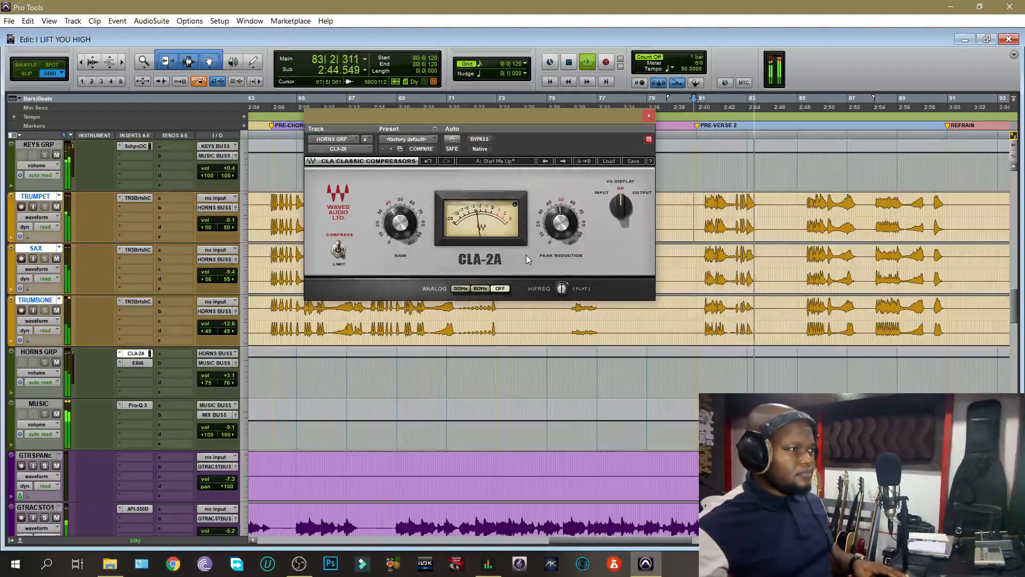
key(space)
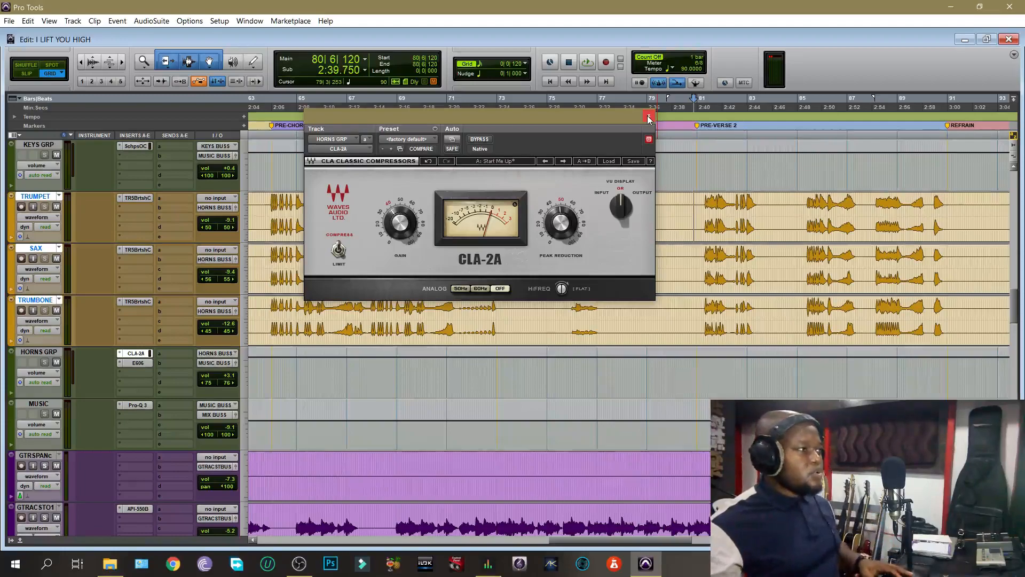
click(648, 116)
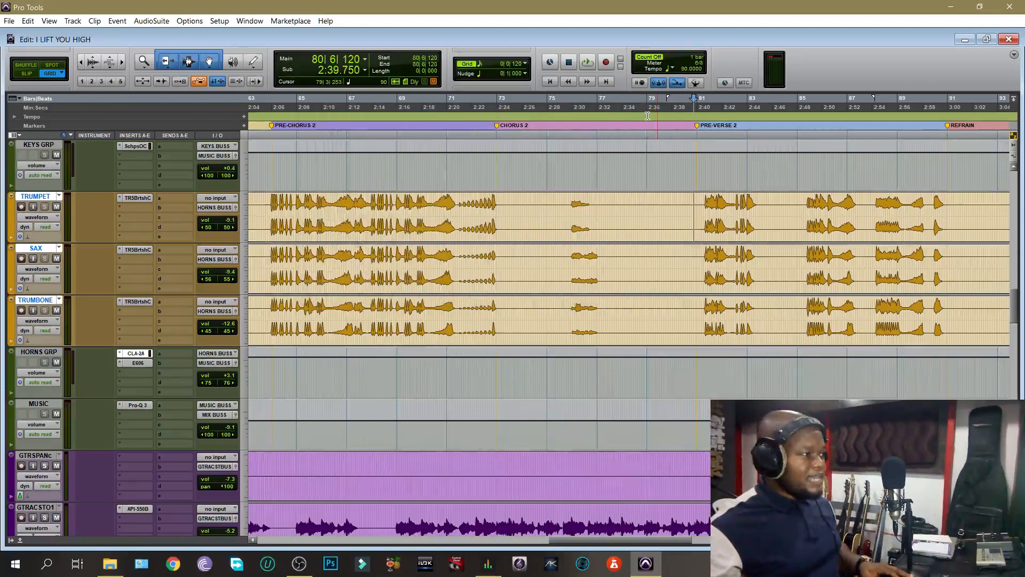
- Inspect the TRS British Channel settings on the TRUMBONE and SAX tracks, playing the mix with the SAX plug-in open
click(138, 301)
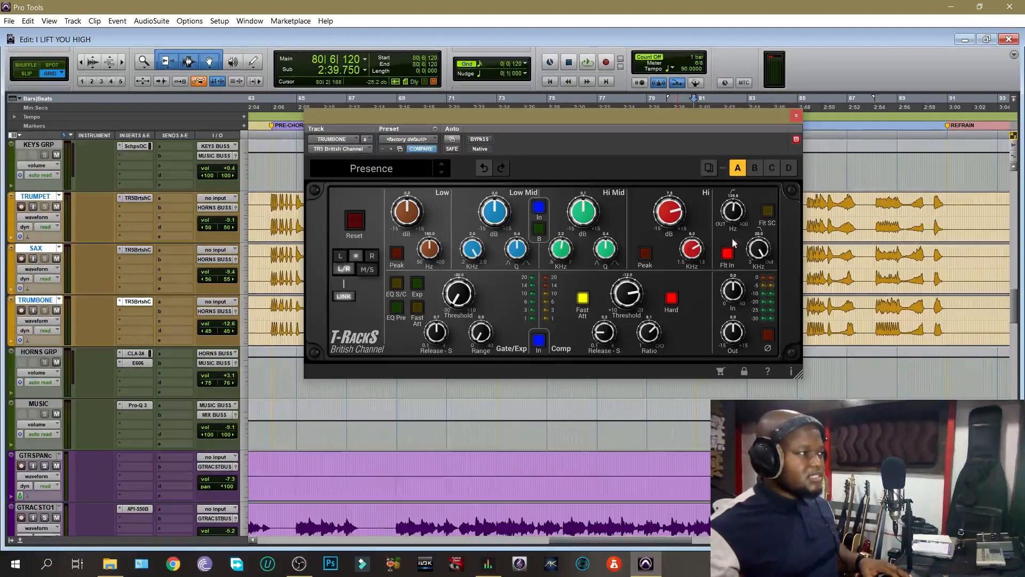
click(138, 250)
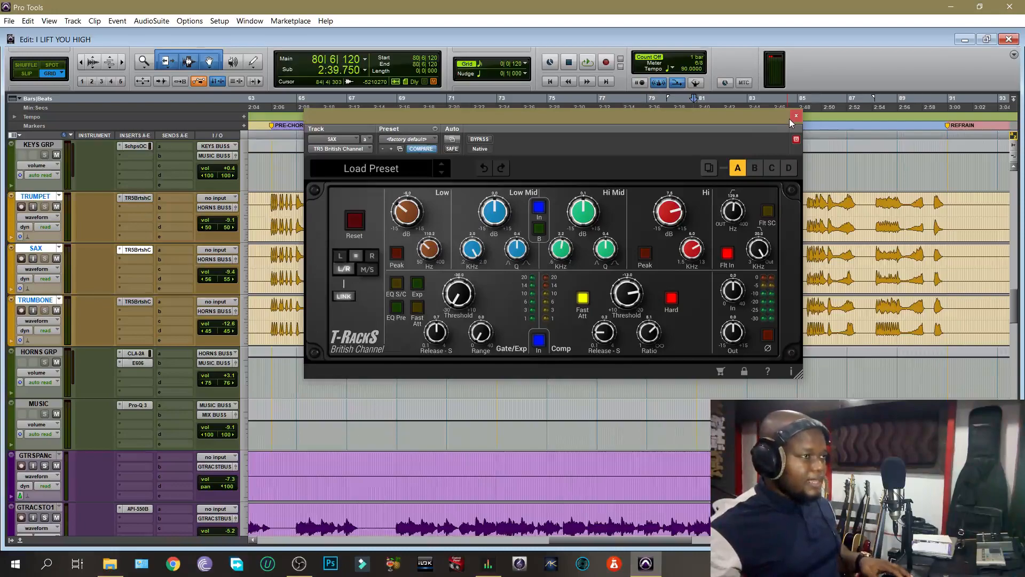
key(space)
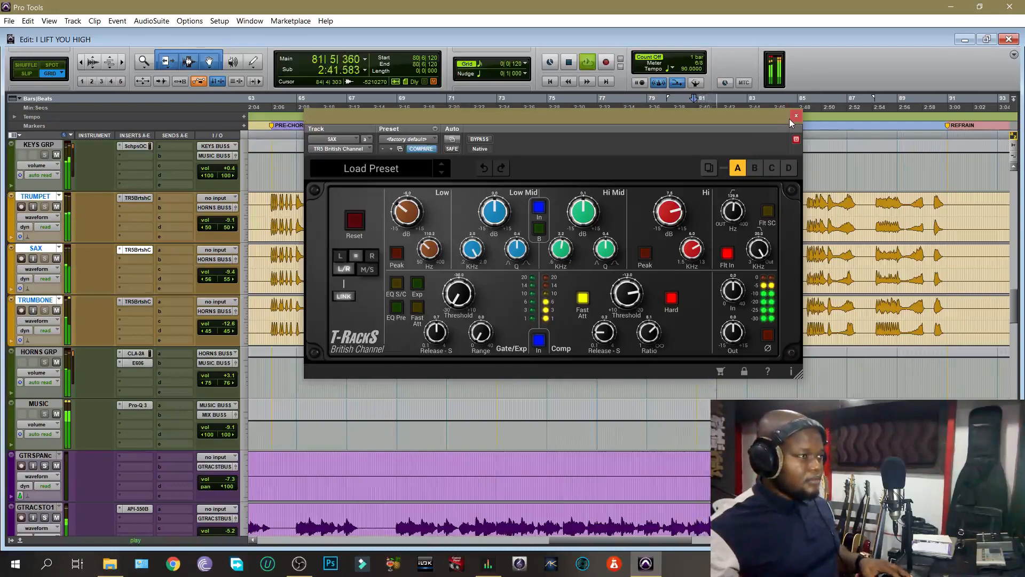
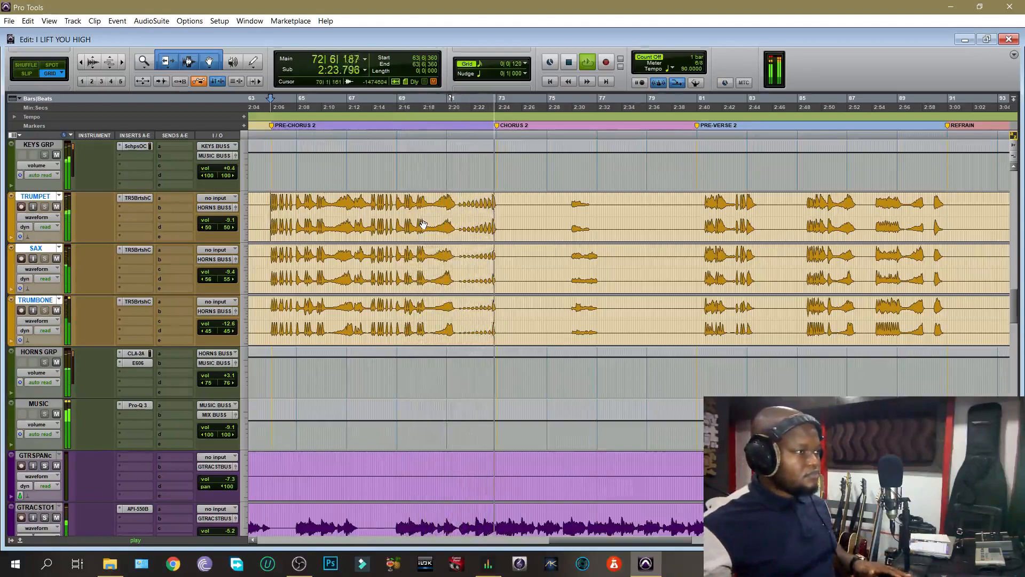
- Play the full mix from 63|6|360 at the start of PRE-CHORUS 2
key(space)
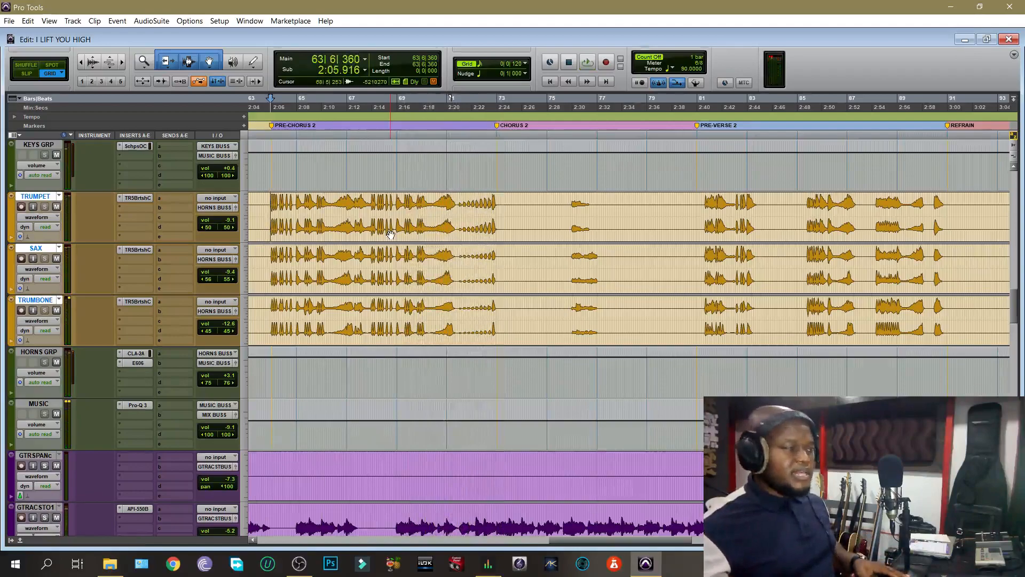
key(space)
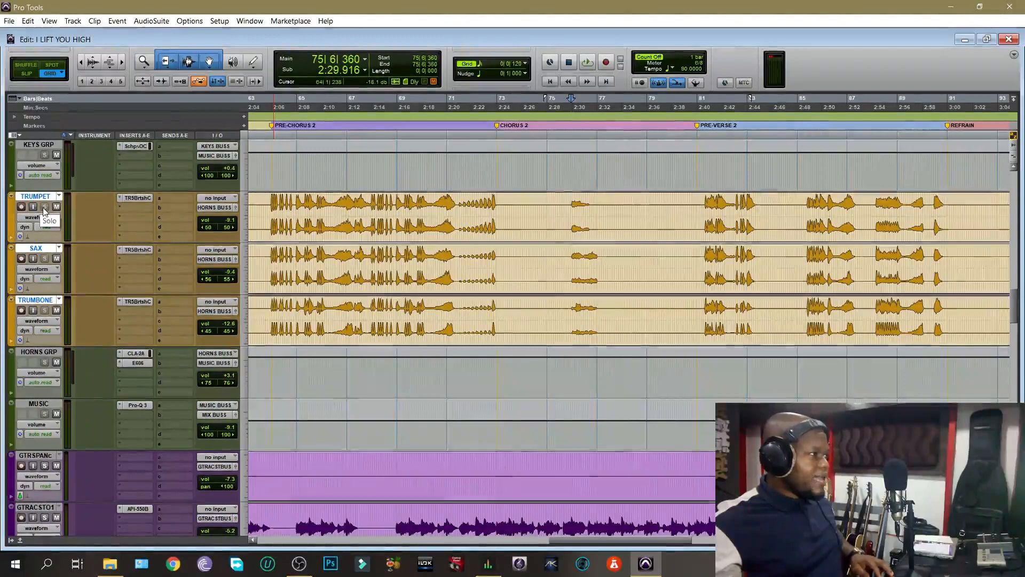
- Solo the TRUMPET, SAX and TRUMBONE tracks and play the short CHORUS 2 horn phrase from 75|6|360
click(43, 207)
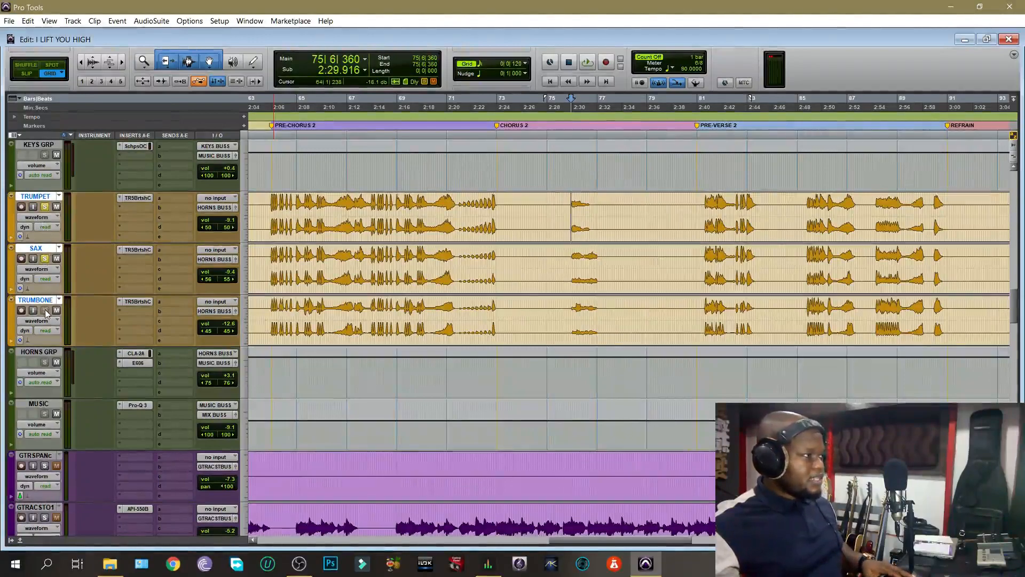
key(space)
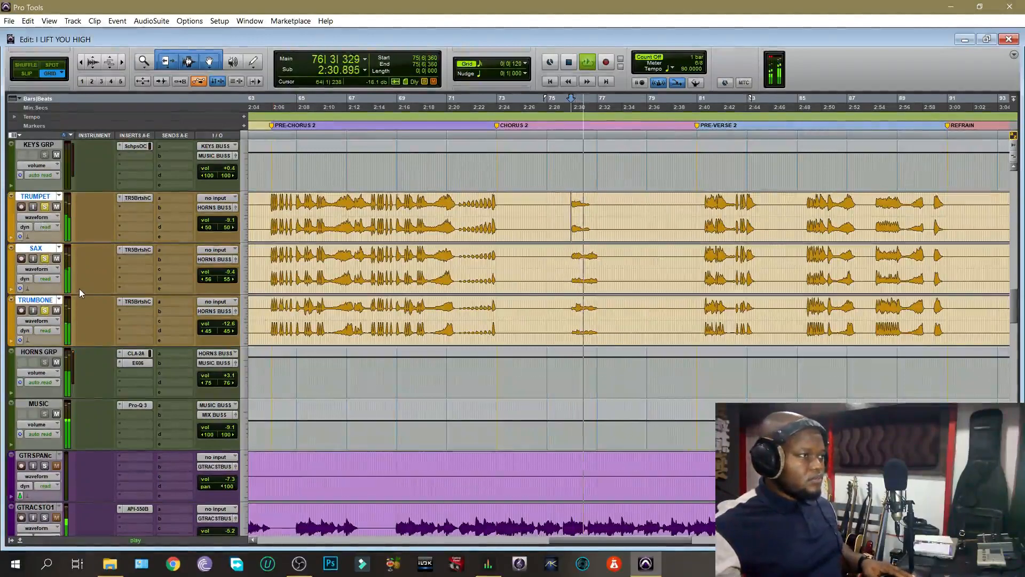
key(space)
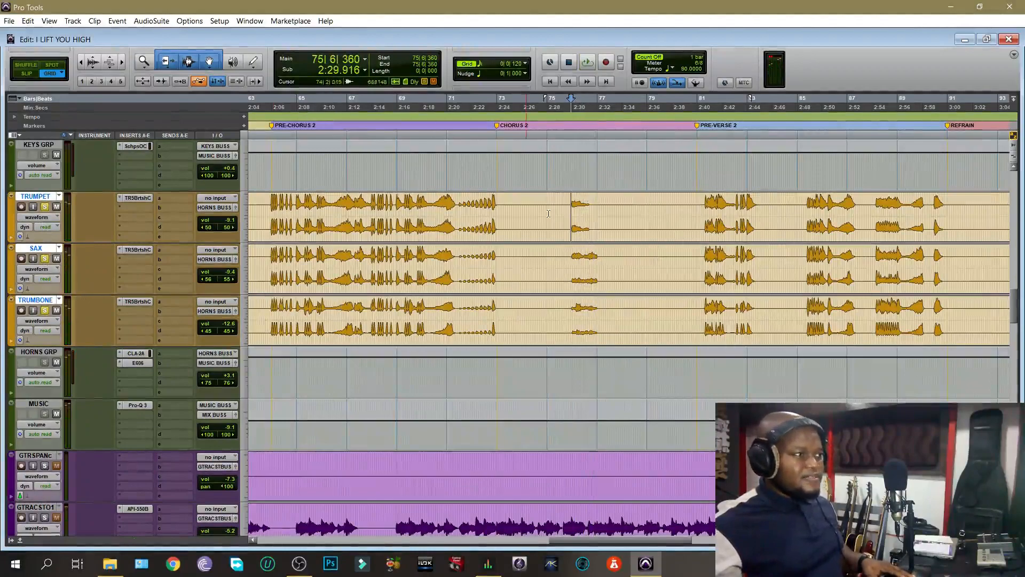
- Select the TRUMPET phrase from 75|6|120 to 77|2|000, clear the horn solos and play it within the full mix
drag(569, 202, 591, 208)
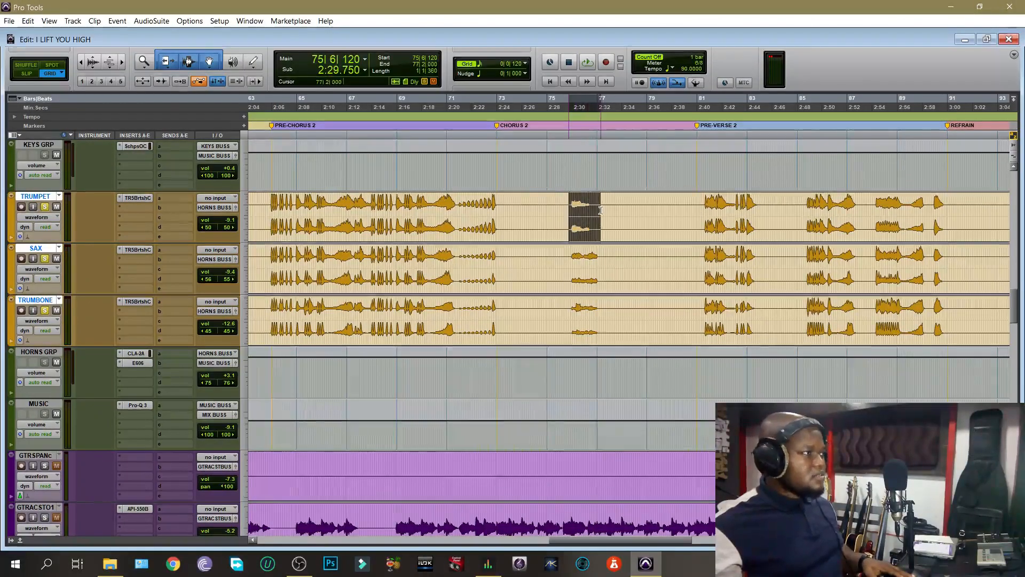
click(45, 208)
key(space)
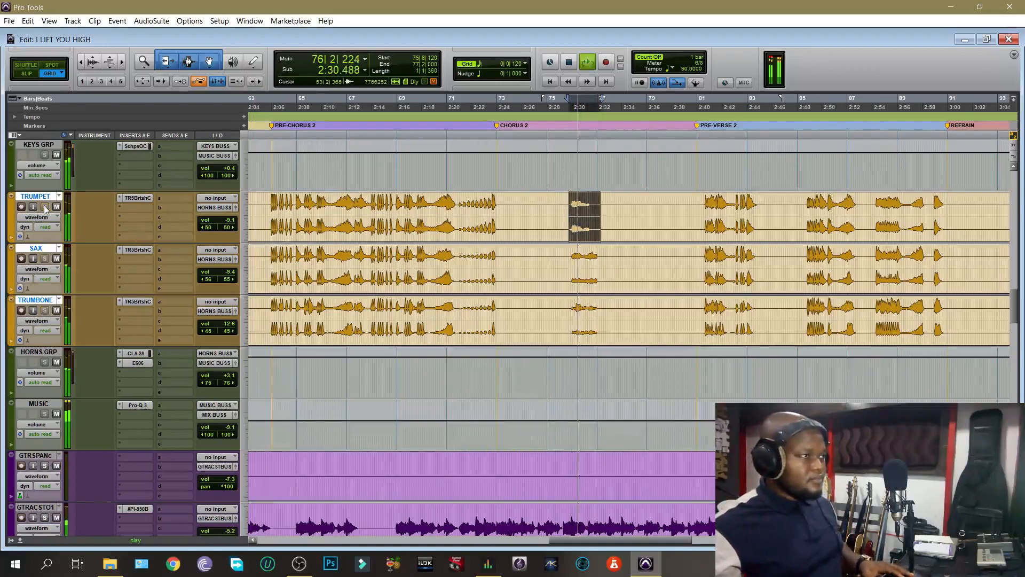
key(space)
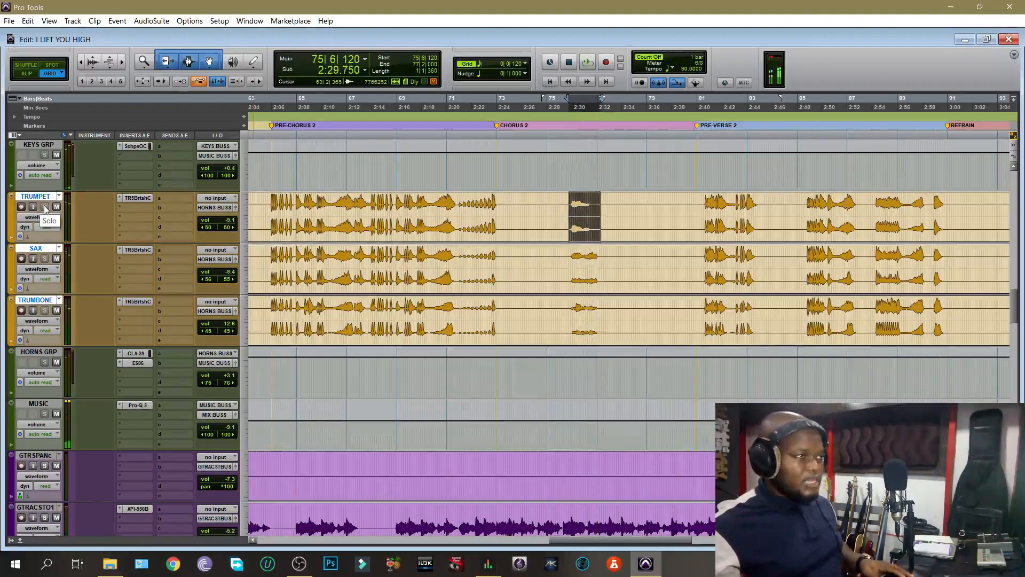
key(space)
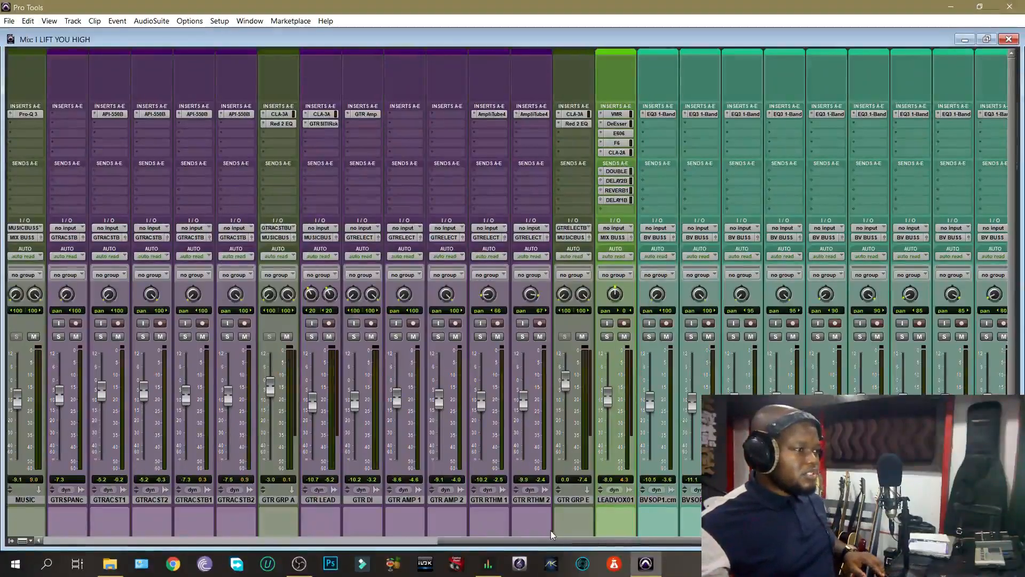
- Solo the three selected horn channels in the Mix window and play them to check their levels
drag(539, 542, 394, 542)
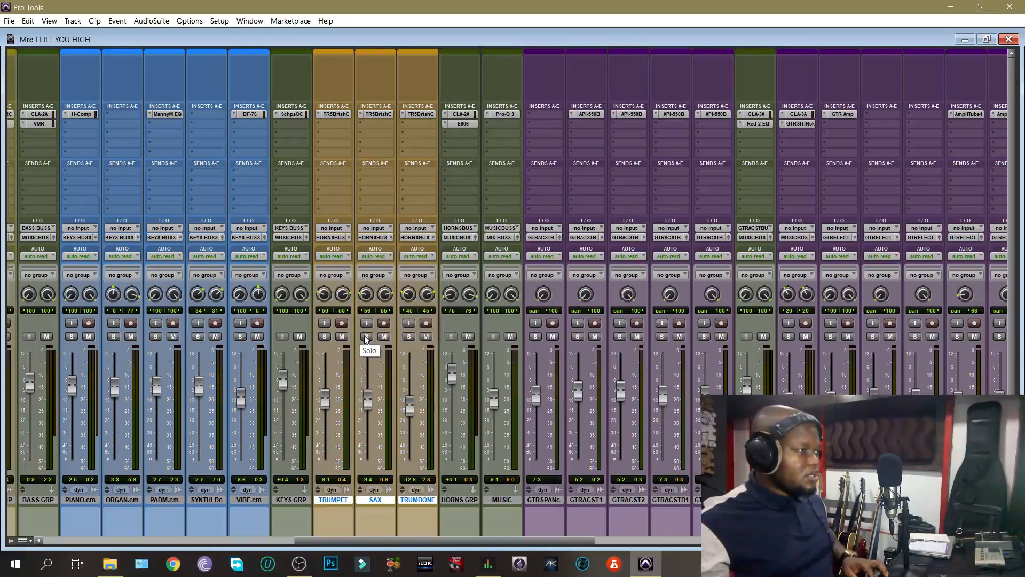
alt+shift+click(367, 336)
key(space)
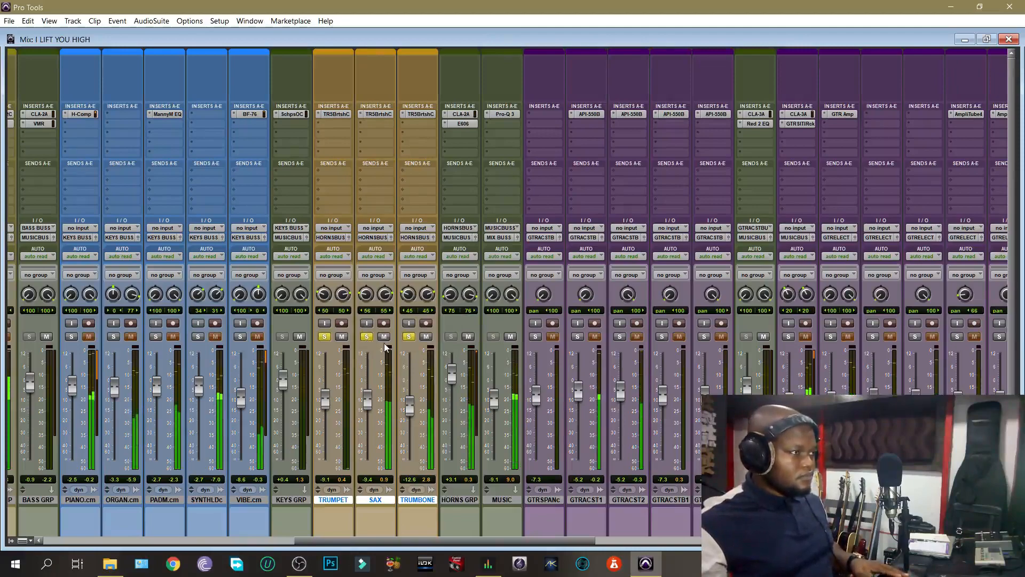
- Return to the Edit window and play the soloed horns from 63|6|240, at the start of PRE-CHORUS 2
key(ctrl+equal)
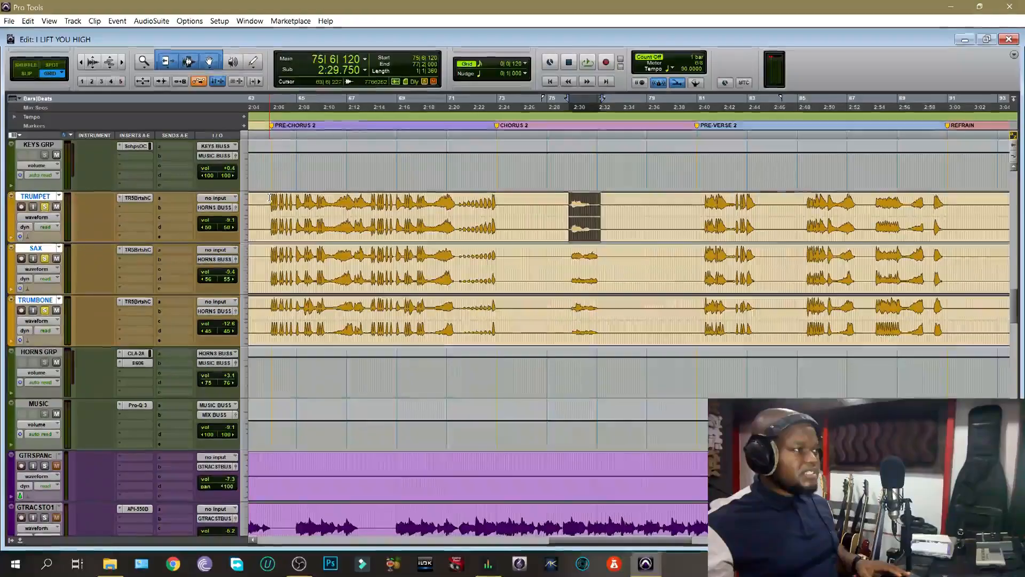
click(269, 198)
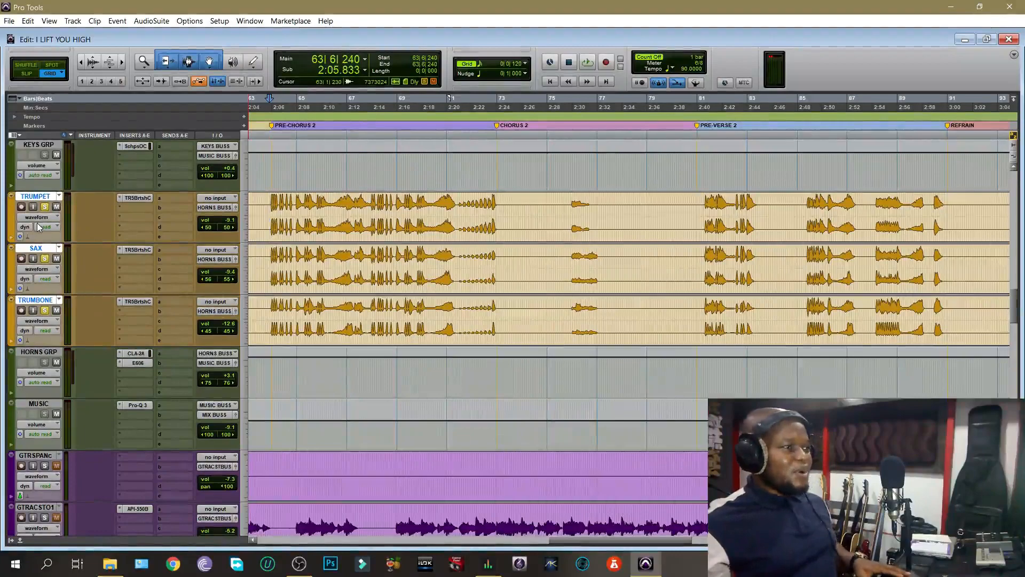
key(space)
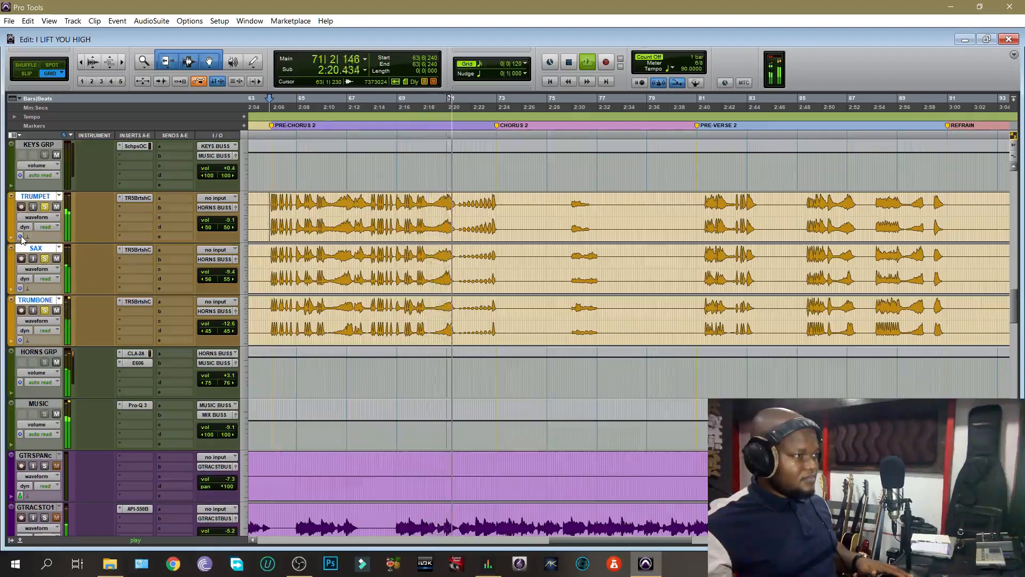
key(space)
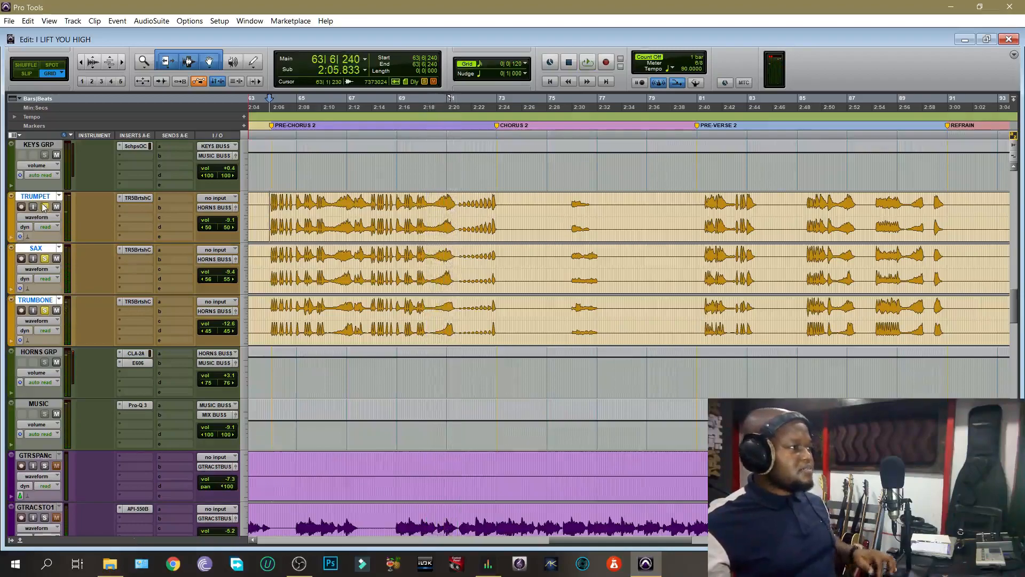
- Clear the solos on the three horn tracks and play the full mix from 63|6|240 through CHORUS 2
key(space)
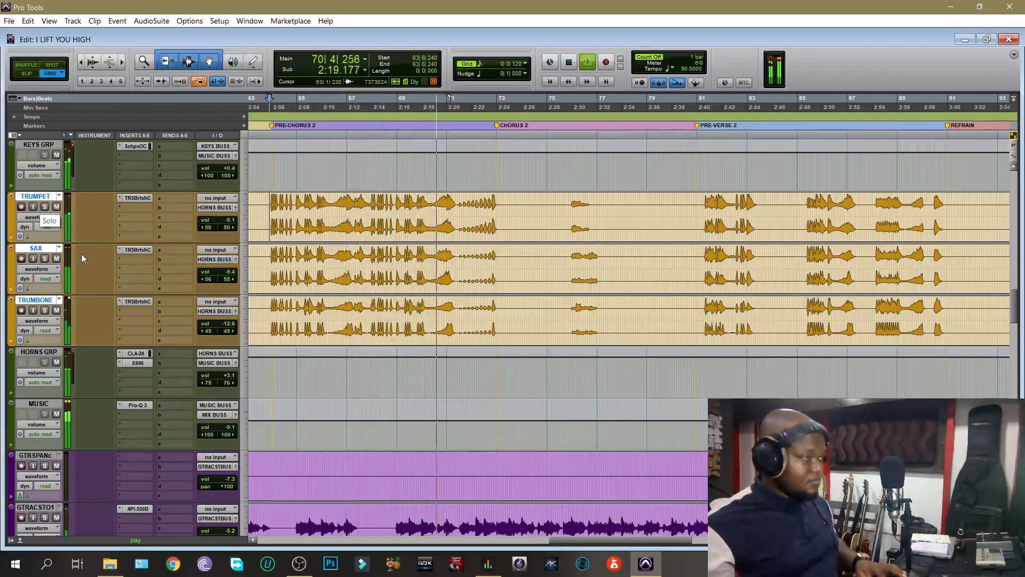
key(r)
key(r)
key(r)
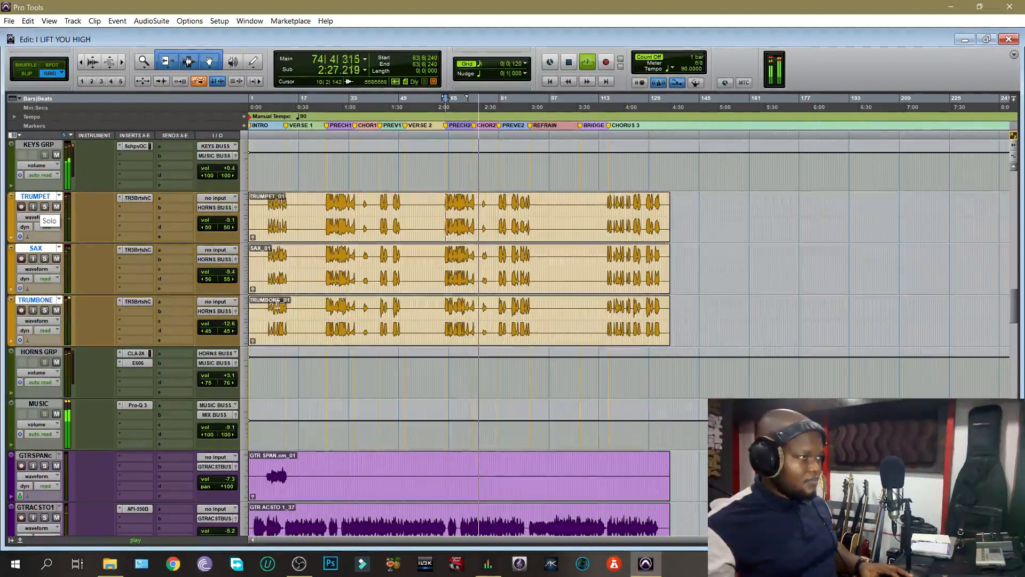
key(t)
key(t)
key(t)
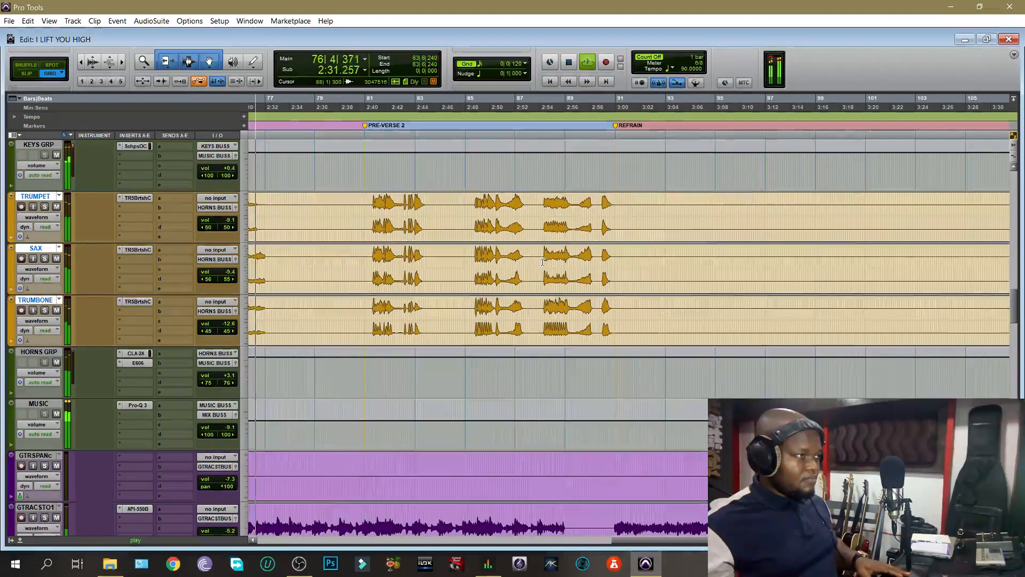
scroll(542, 262, left, 10)
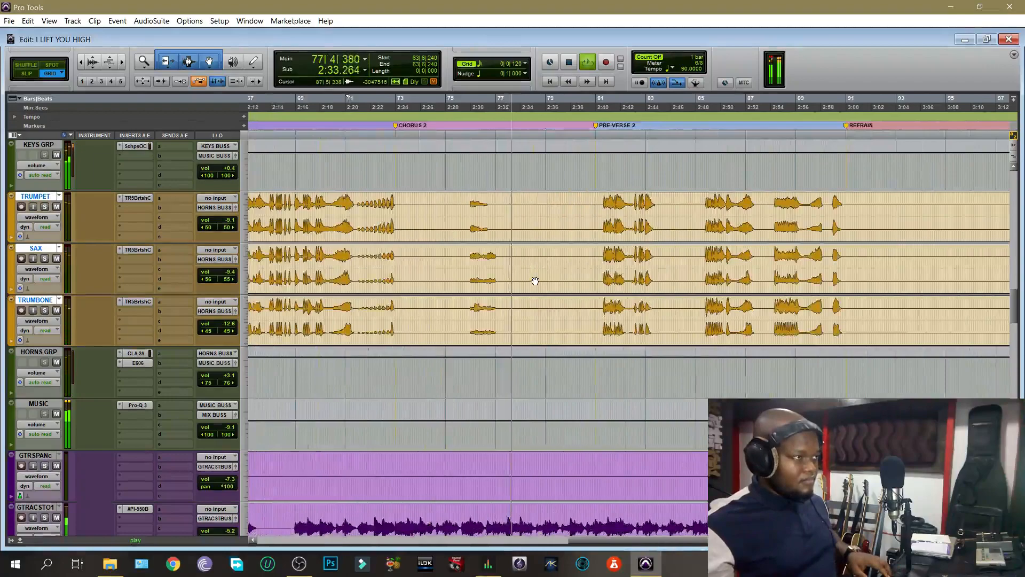